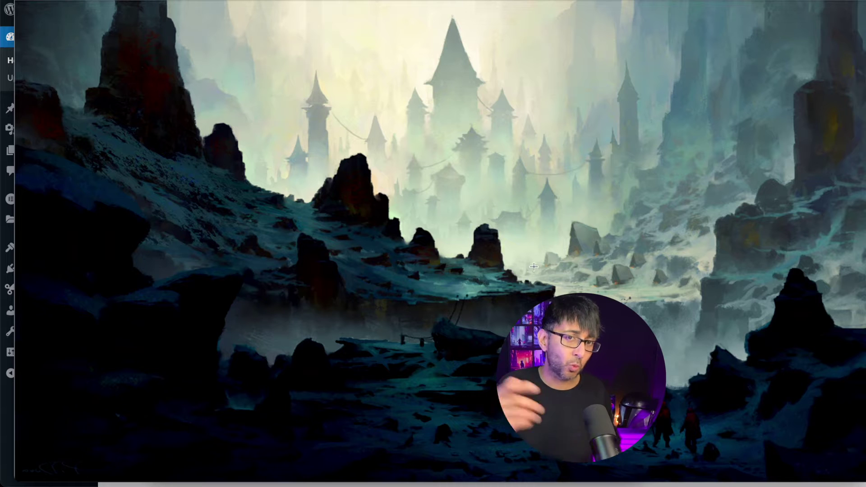
- Close the image preview and Downloads window, and load BG Fantasy.png into the Bulk Resize Photos website
key(space)
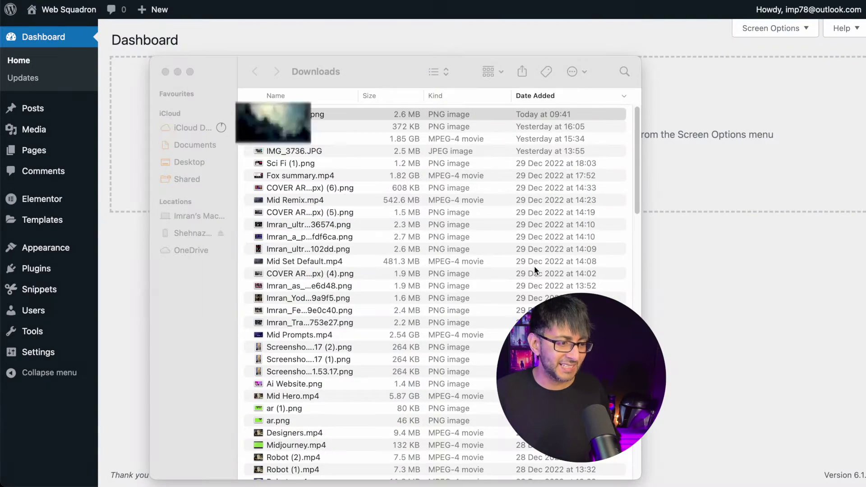
click(165, 72)
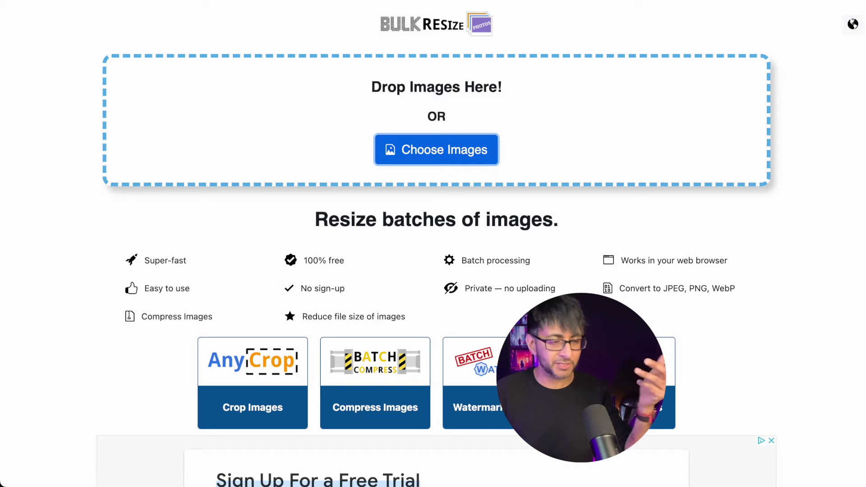
click(464, 145)
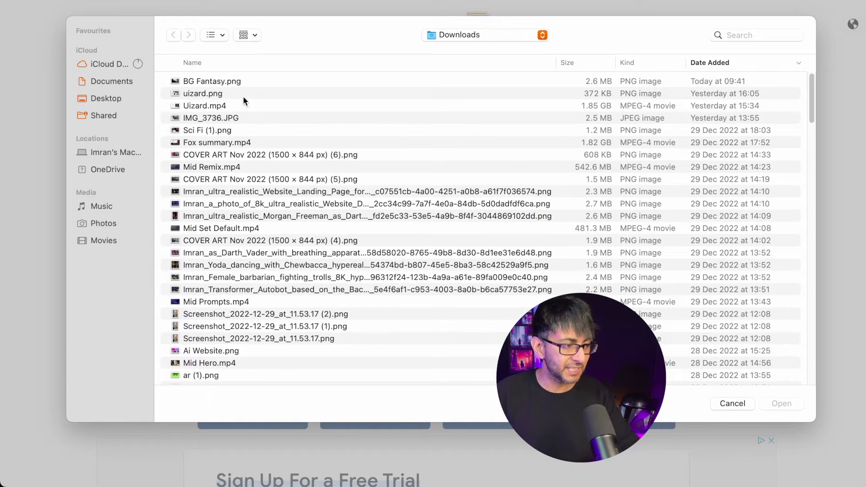
click(261, 82)
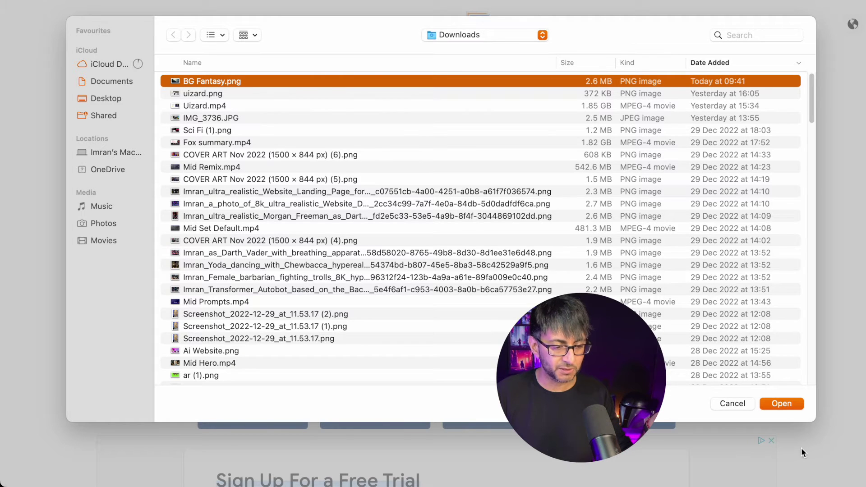
click(773, 400)
- Convert the image at 100% of its original dimensions to WEBP format with 86% quality
double_click(445, 99)
text(100)
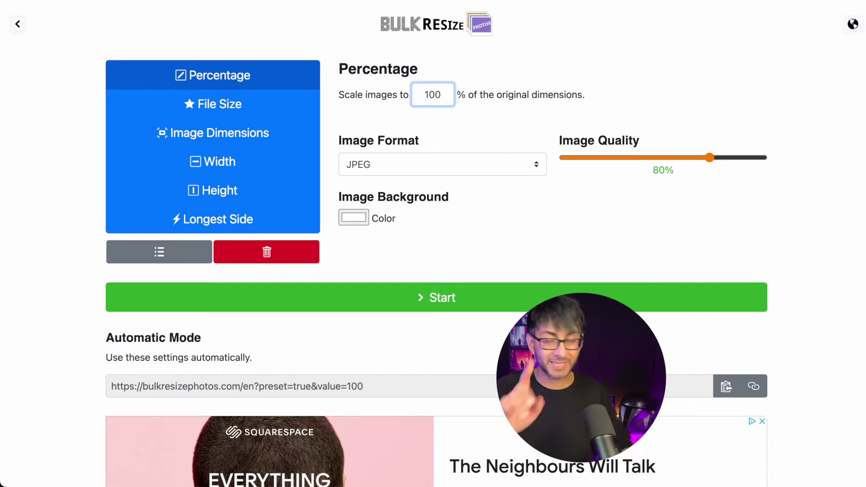
click(392, 171)
click(397, 193)
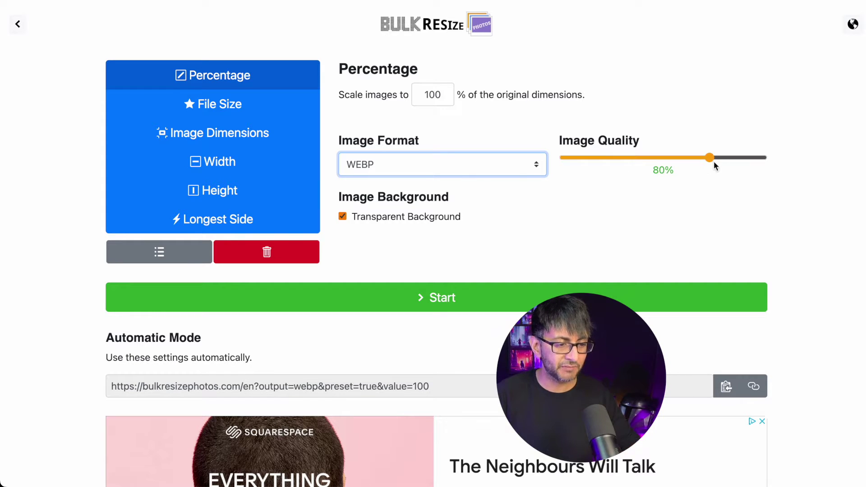
drag(708, 158, 724, 157)
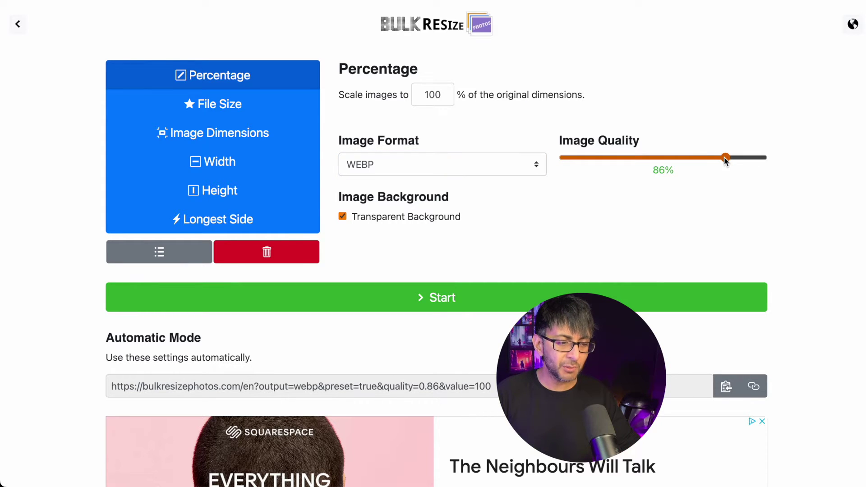
click(545, 297)
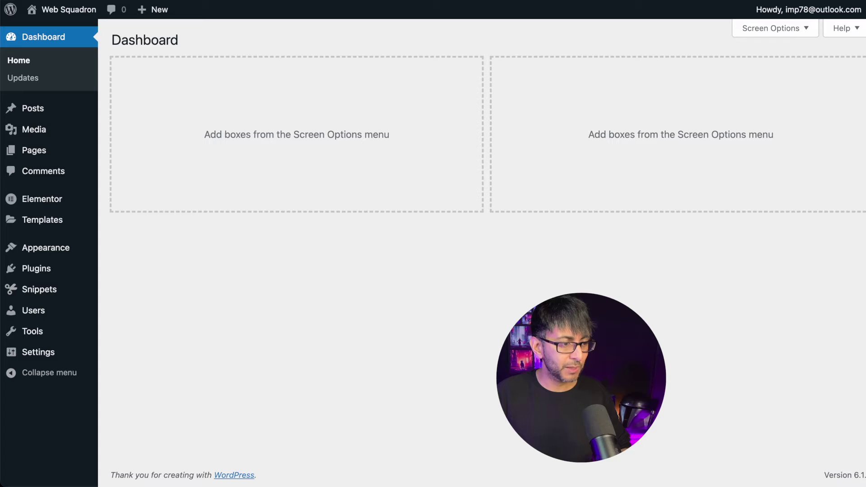
- Switch to the WordPress dashboard and upload BG Fantasy.webp from Downloads to the Media Library
mouse_move(12, 129)
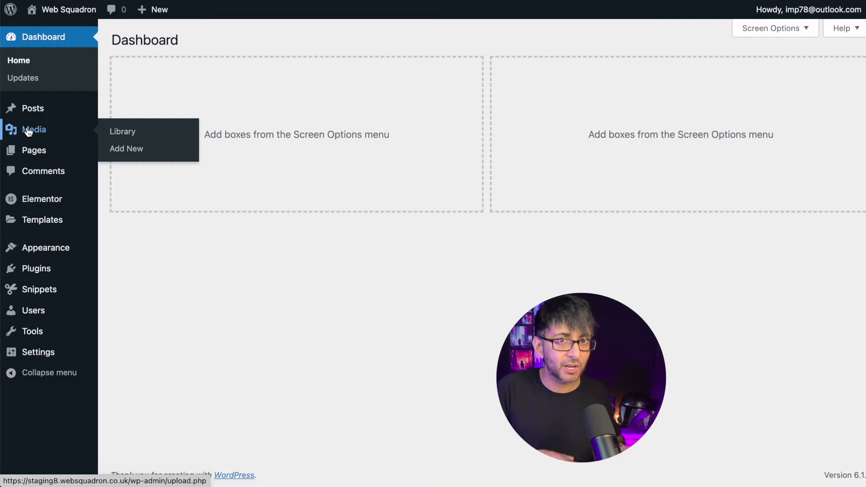
click(133, 131)
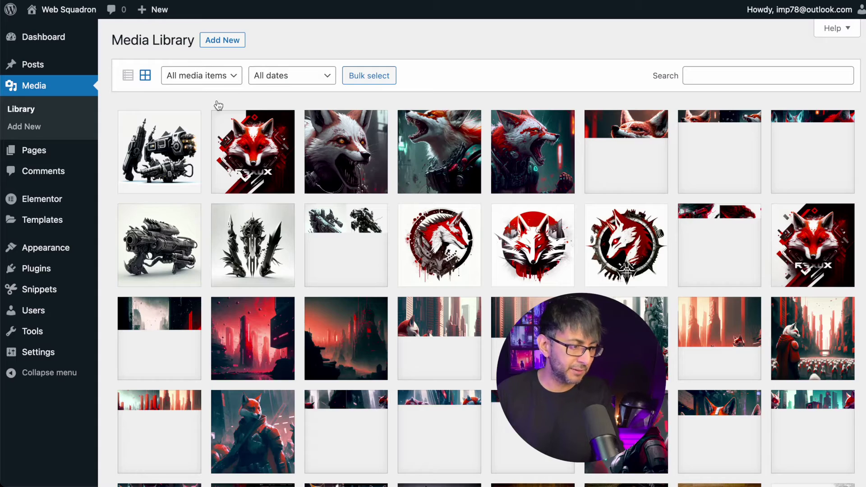
click(226, 40)
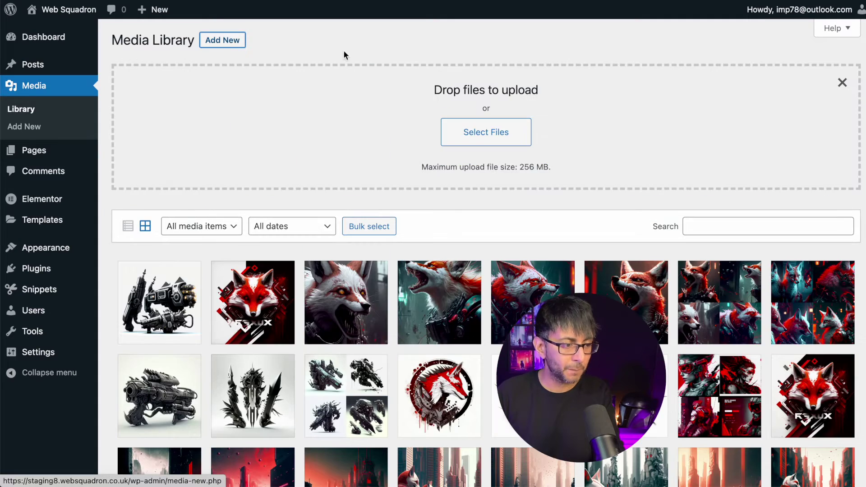
click(479, 141)
click(233, 83)
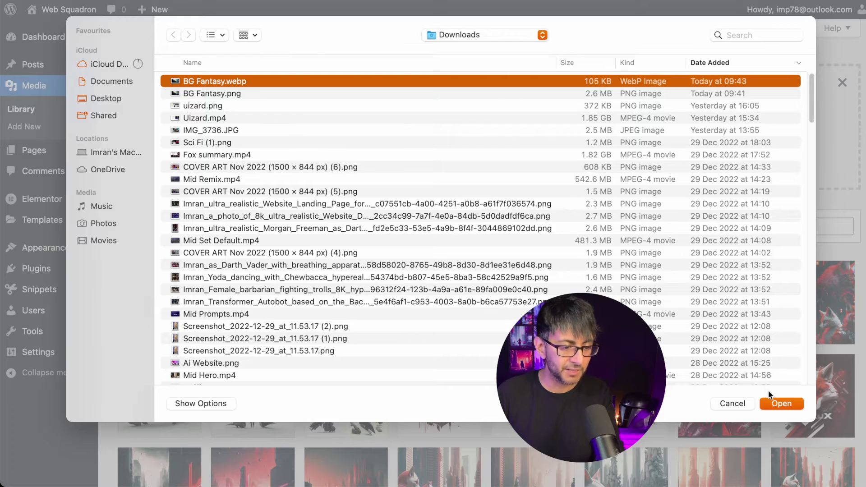
click(781, 404)
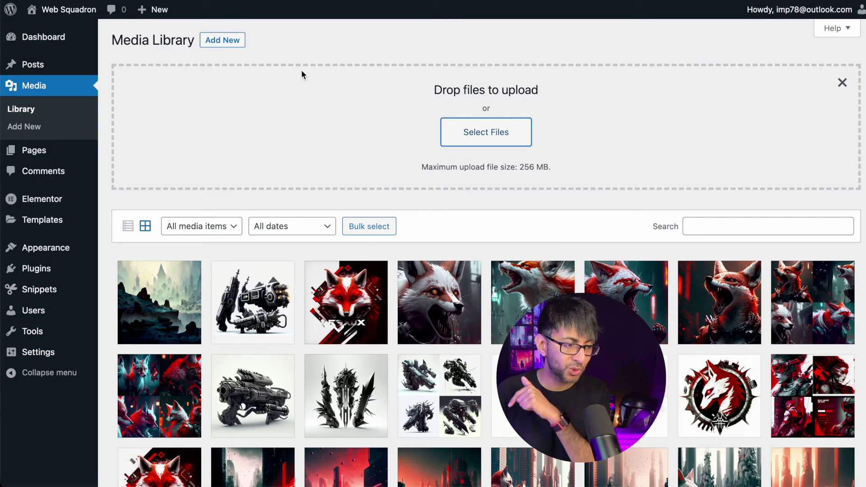
- Upload a second copy of BG Fantasy.webp to the Media Library and view the first upload's attachment details
click(485, 138)
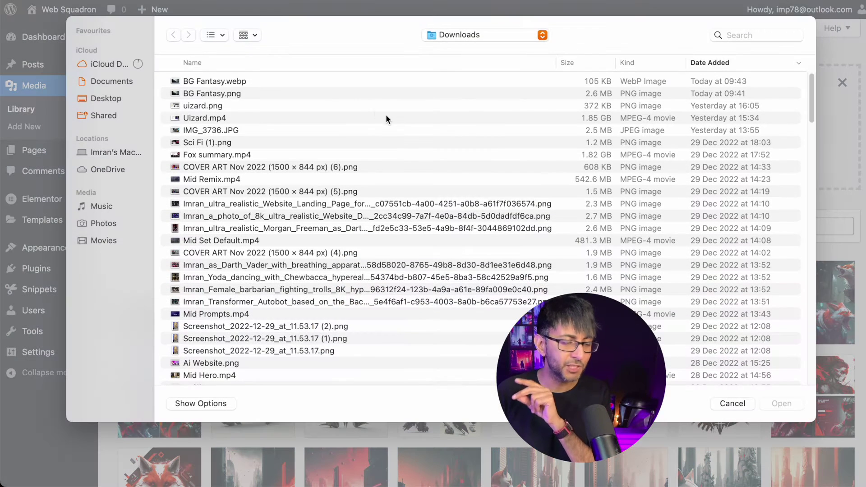
click(232, 80)
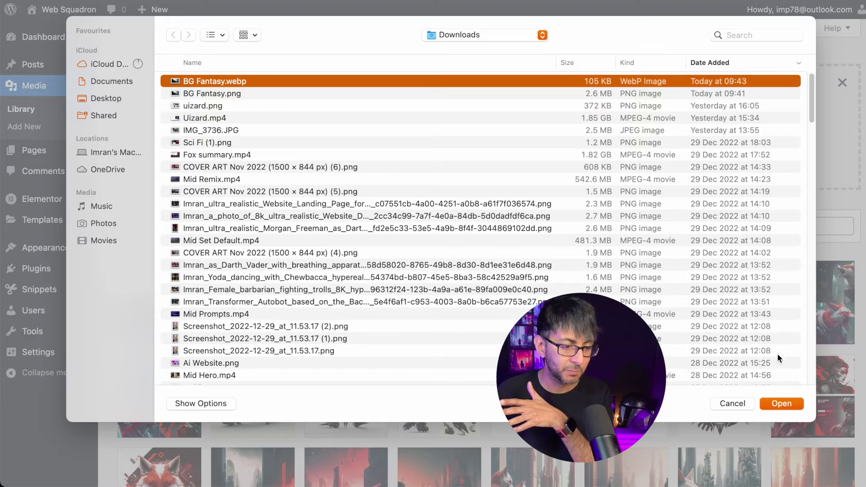
click(785, 405)
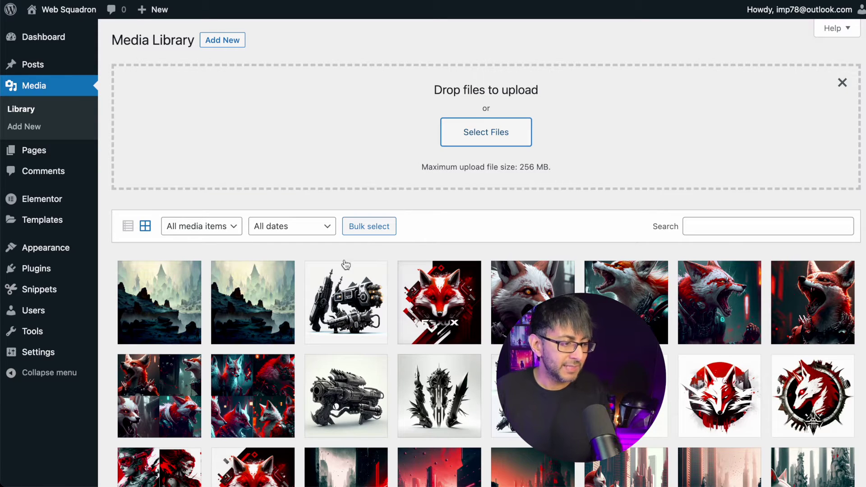
click(262, 300)
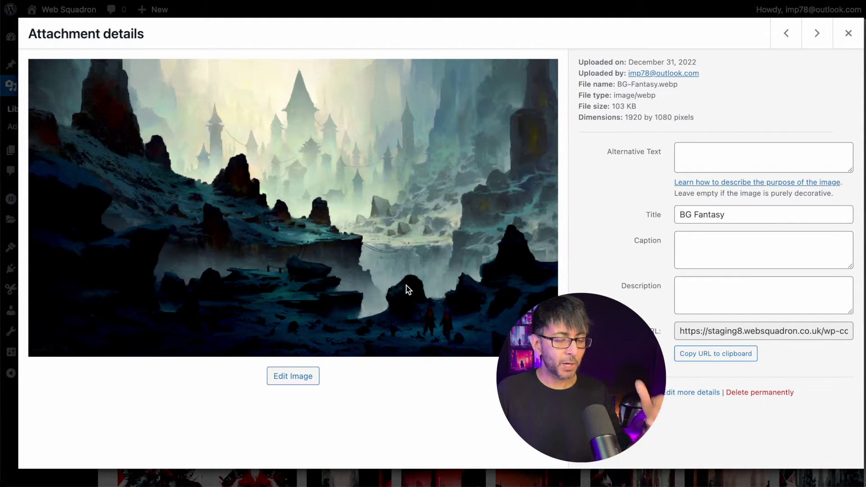
click(849, 33)
- Upload a third copy of BG Fantasy.webp to the Media Library
click(459, 130)
click(248, 83)
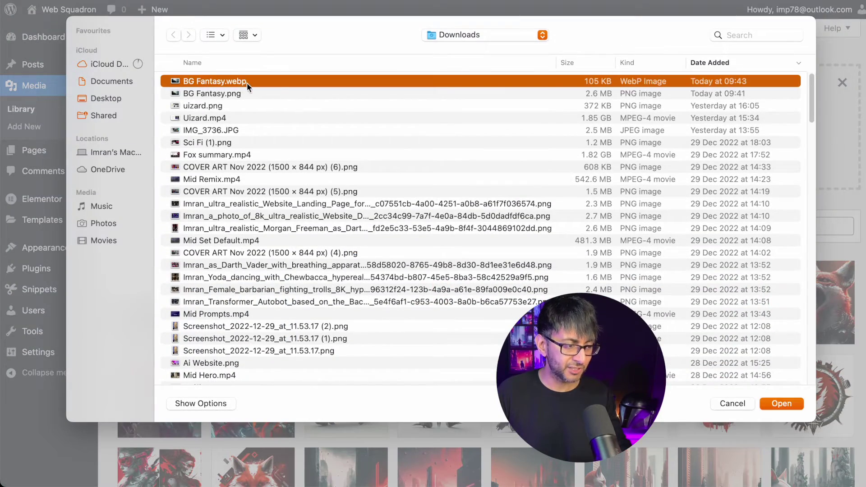
click(781, 403)
- Scale the second uploaded copy, BG-Fantasy-1.webp, to a width of 400 pixels and close its attachment details
click(331, 292)
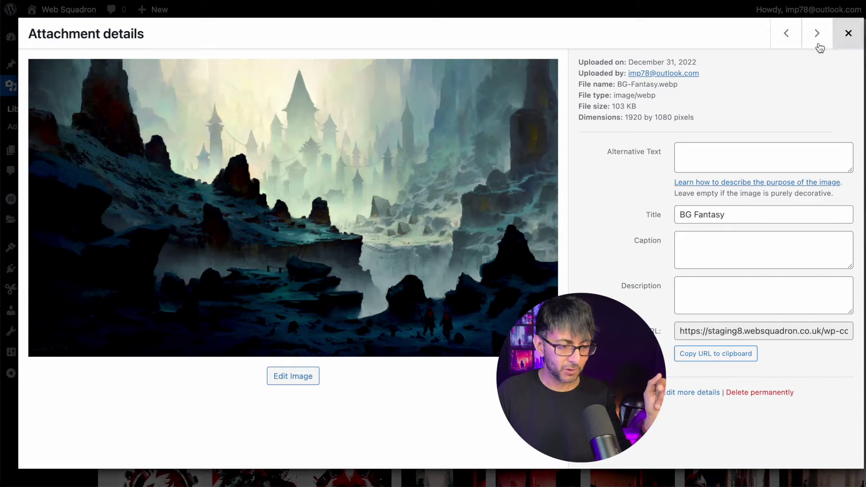
click(790, 41)
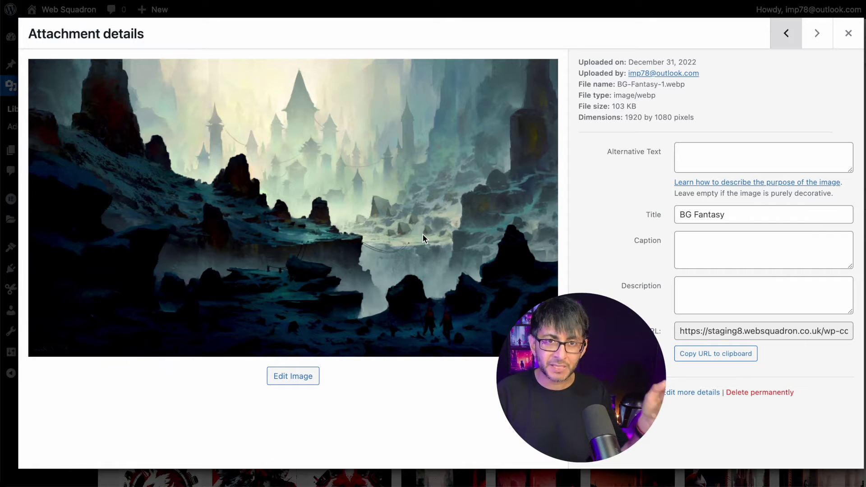
click(301, 379)
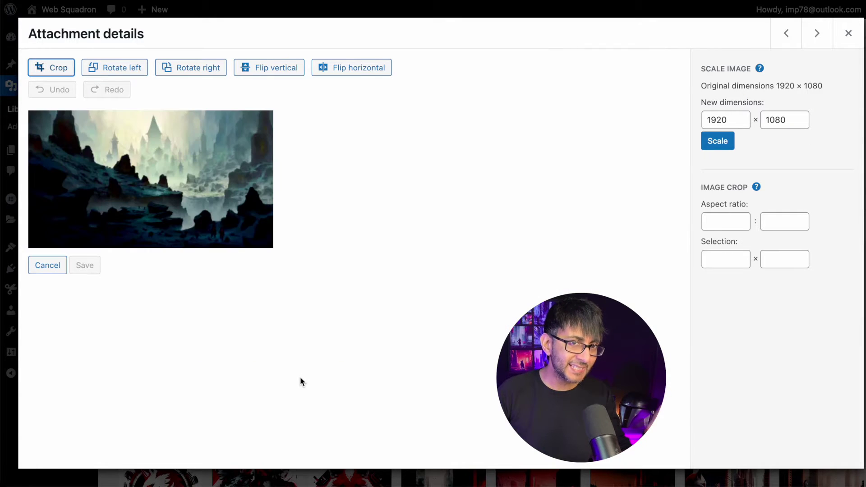
double_click(738, 118)
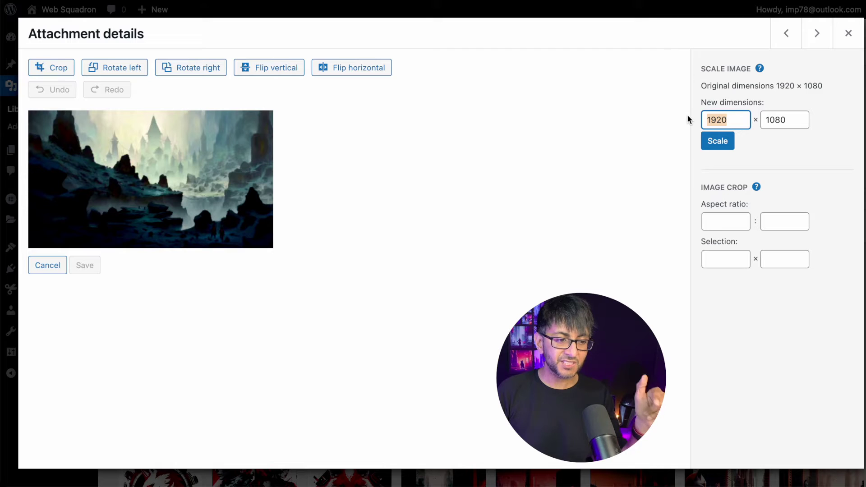
text(400)
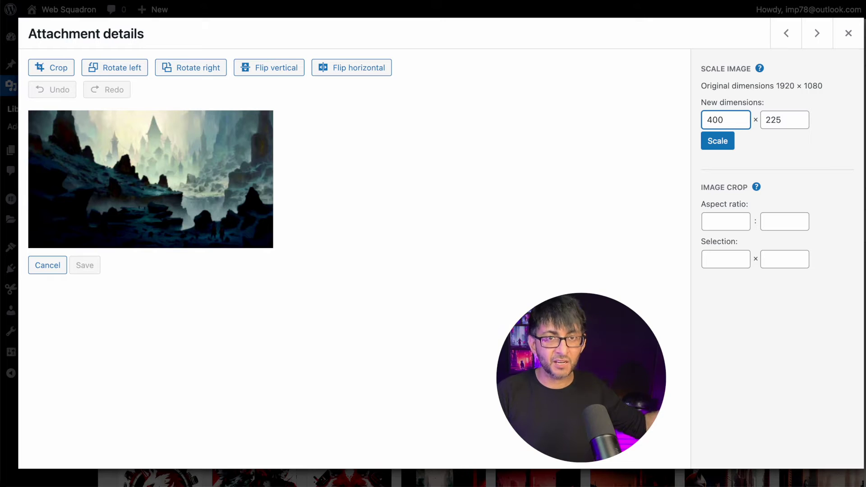
click(726, 143)
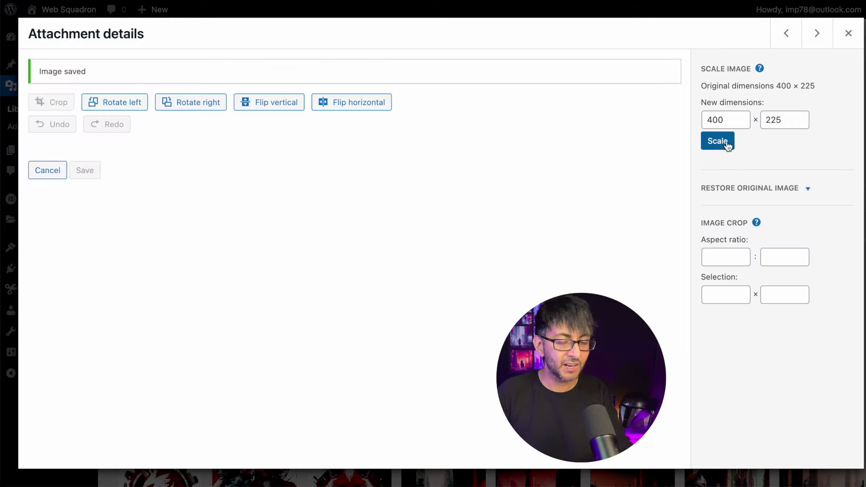
click(848, 34)
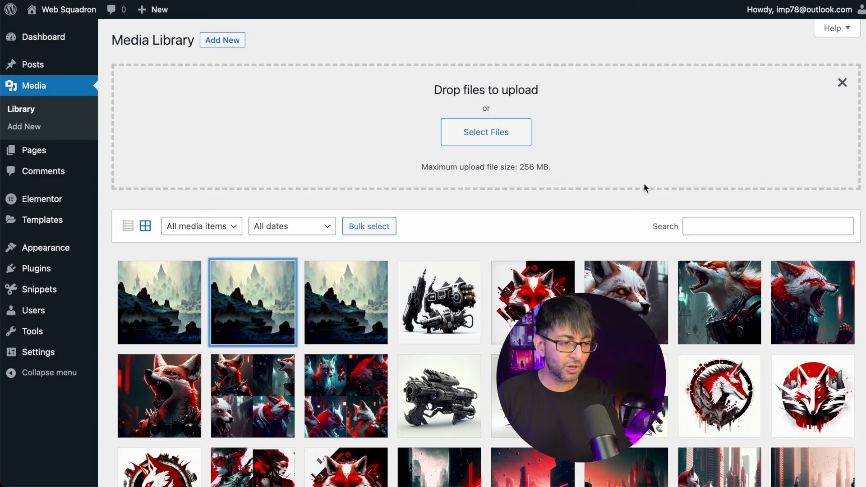
- Compare the attachment details of the first upload and the scaled copy, and inspect the scaled copy's Restore Original Image option
click(284, 330)
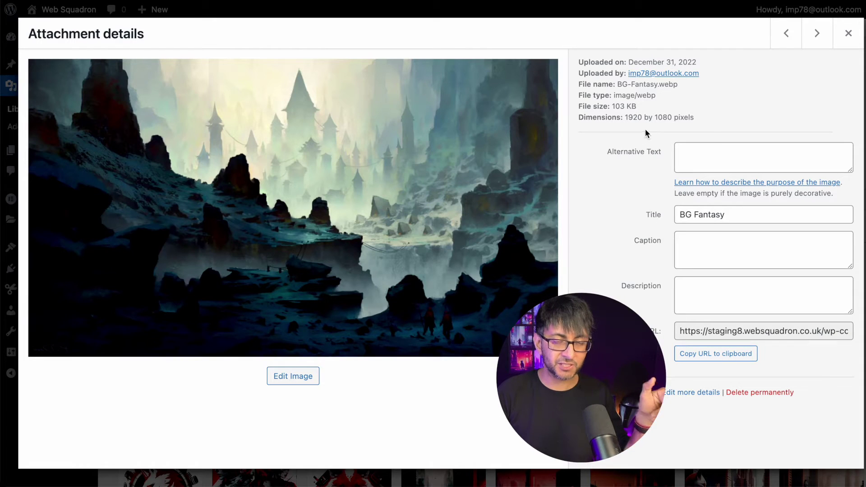
click(786, 36)
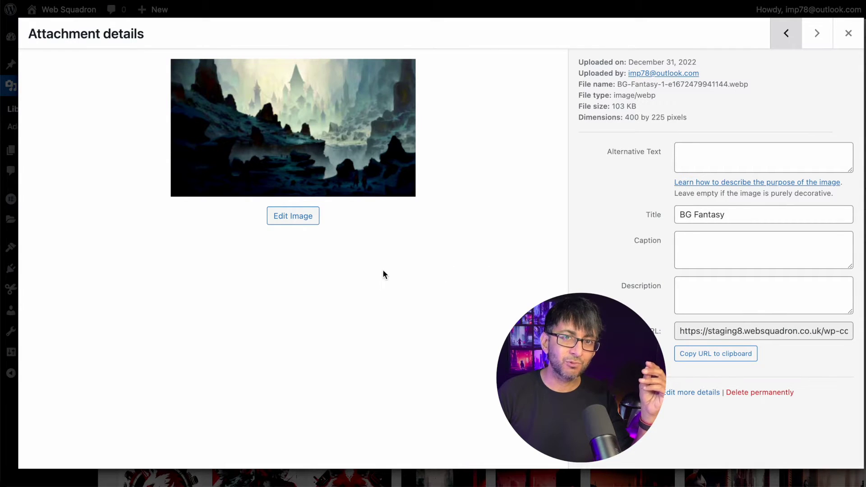
click(301, 224)
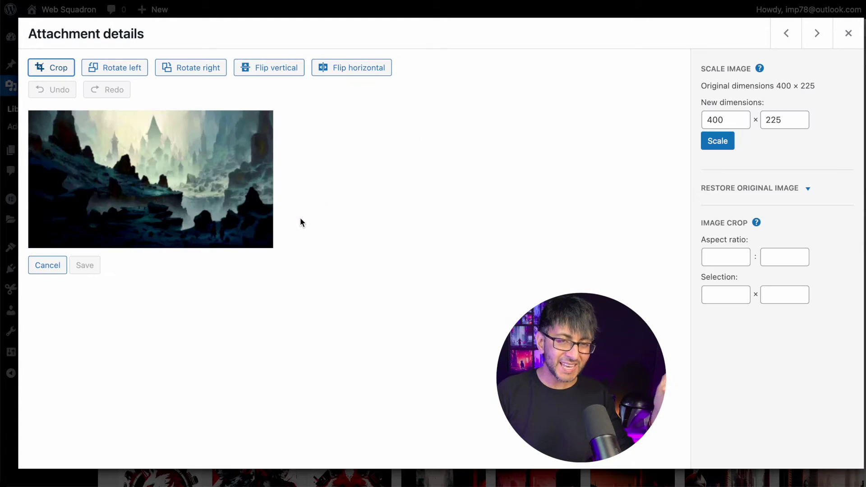
click(793, 191)
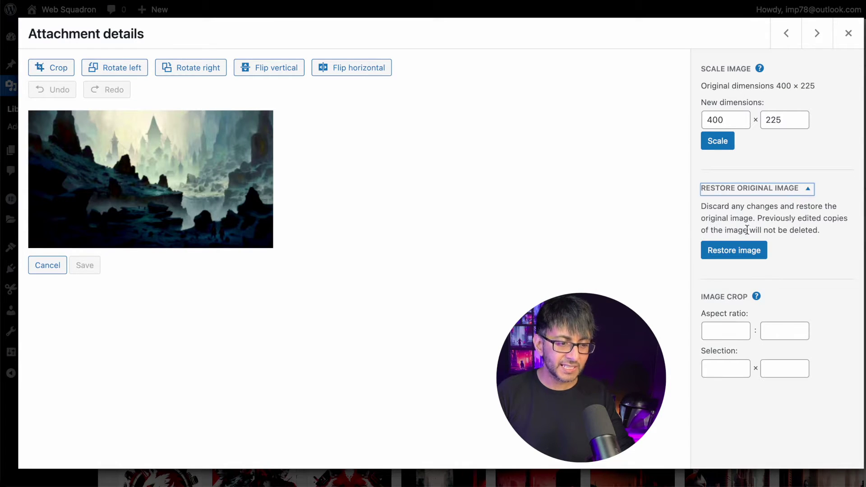
click(502, 219)
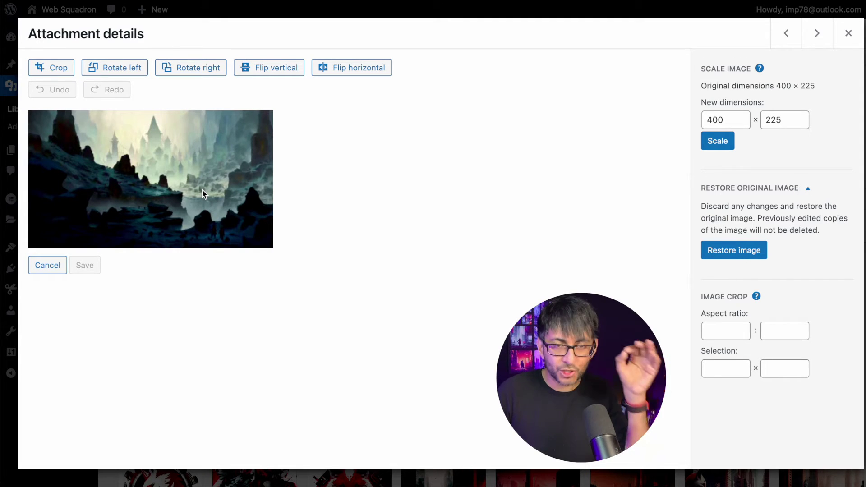
click(848, 33)
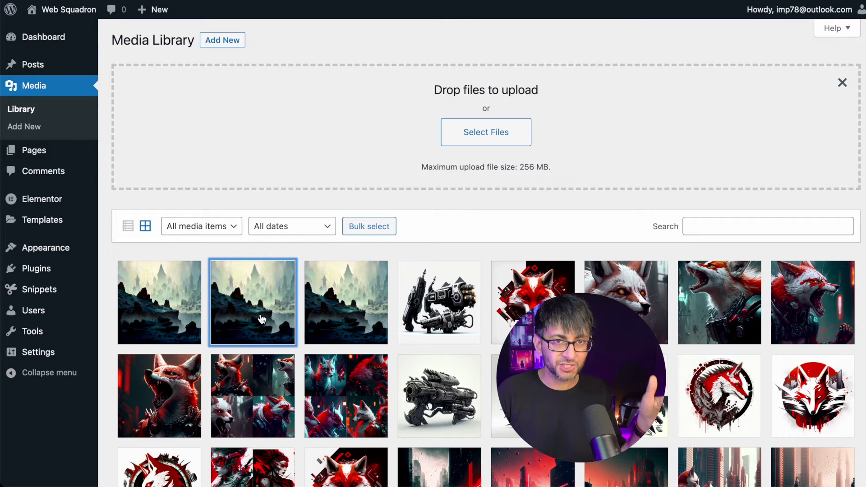
- Check the first upload's attachment details, then scale the third copy, BG-Fantasy-2.webp, to a height of 700 pixels and close its details
click(342, 308)
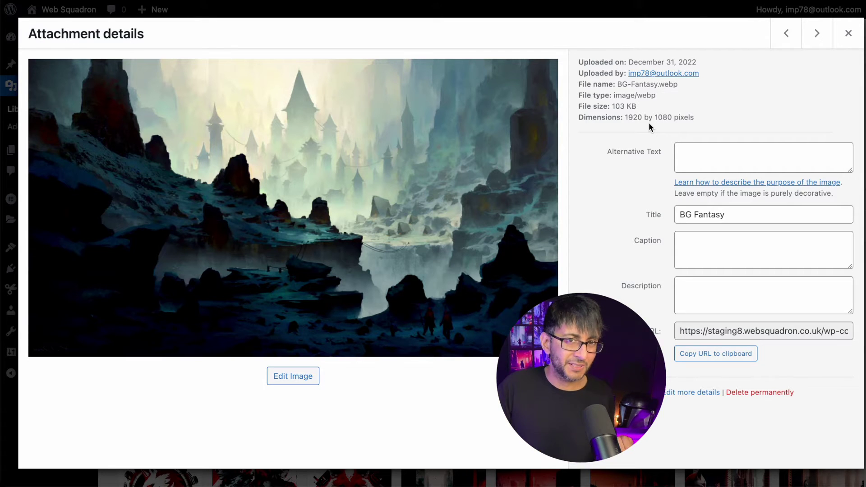
click(847, 34)
click(163, 325)
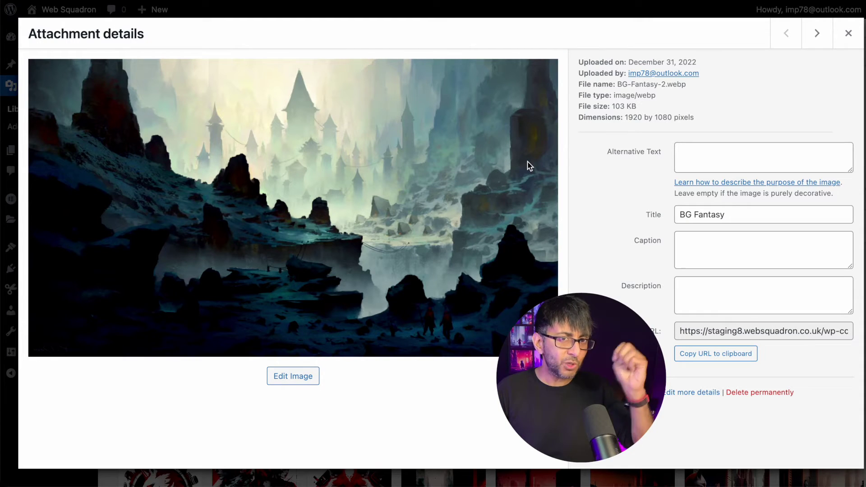
click(292, 379)
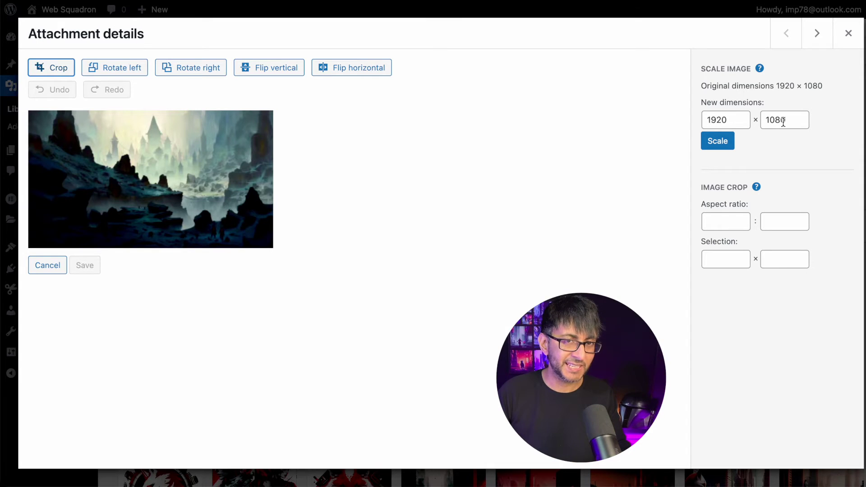
double_click(784, 121)
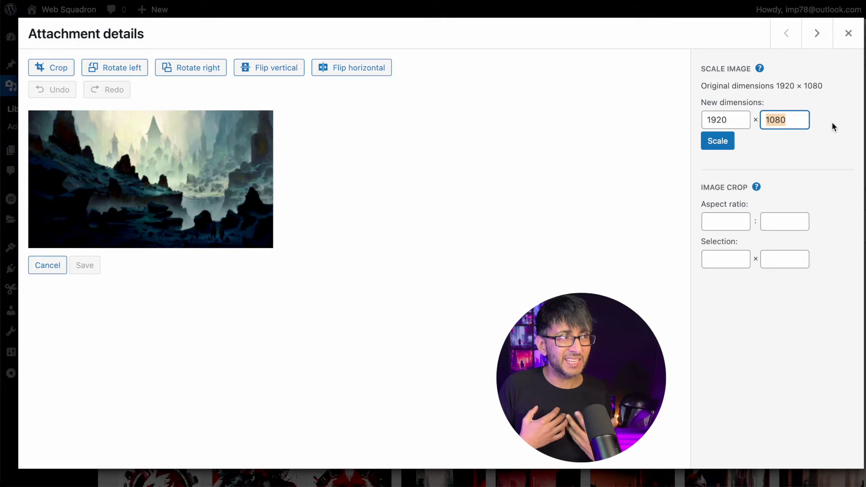
text(700)
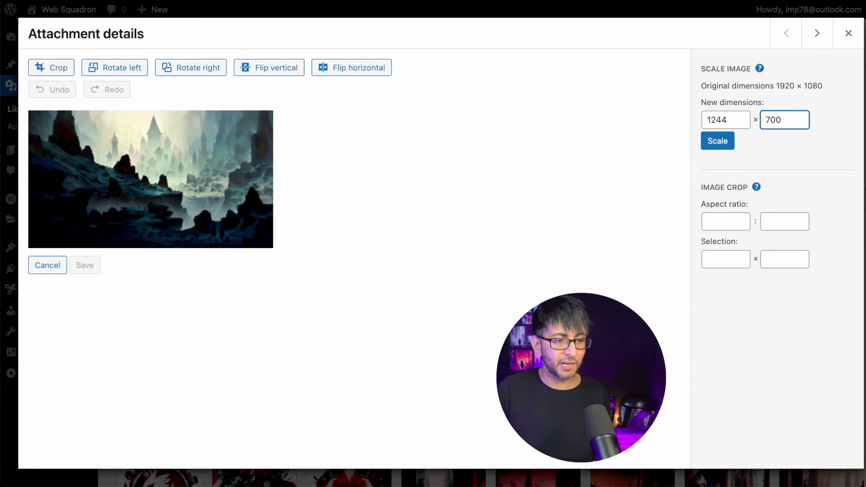
click(711, 148)
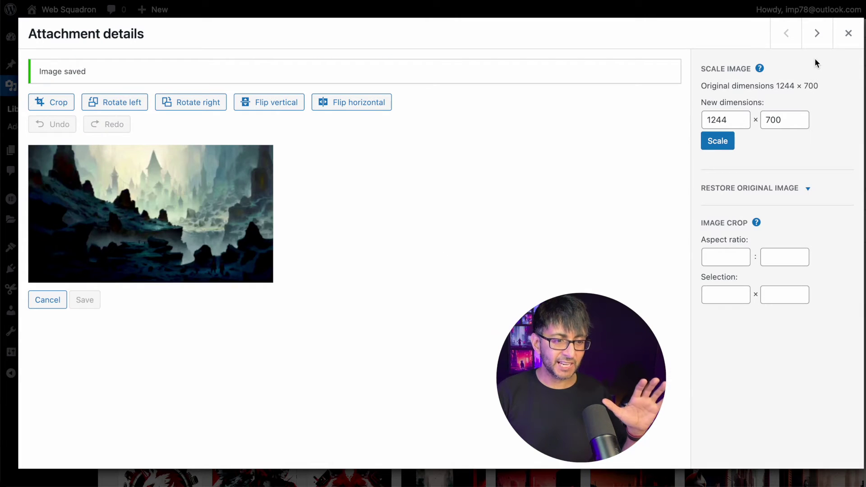
click(849, 33)
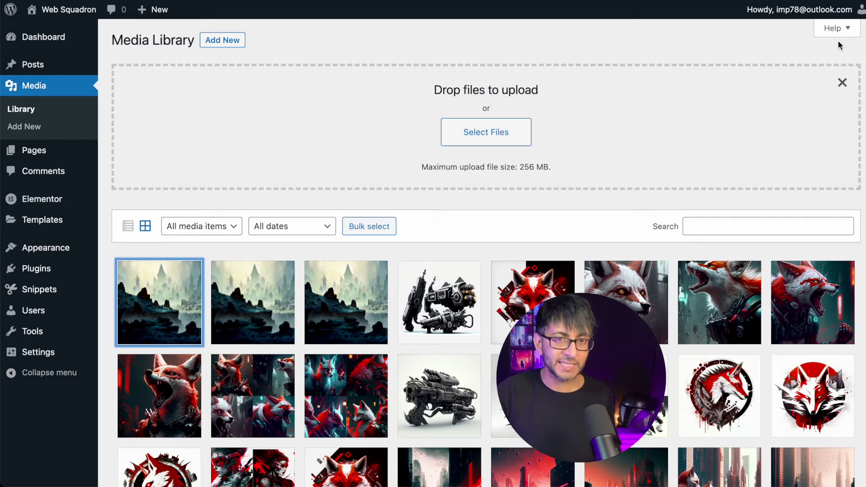
- Open the scaled third copy for editing and start a crop, pulling in its left edge to a selection of about 1148 × 700 pixels
click(175, 312)
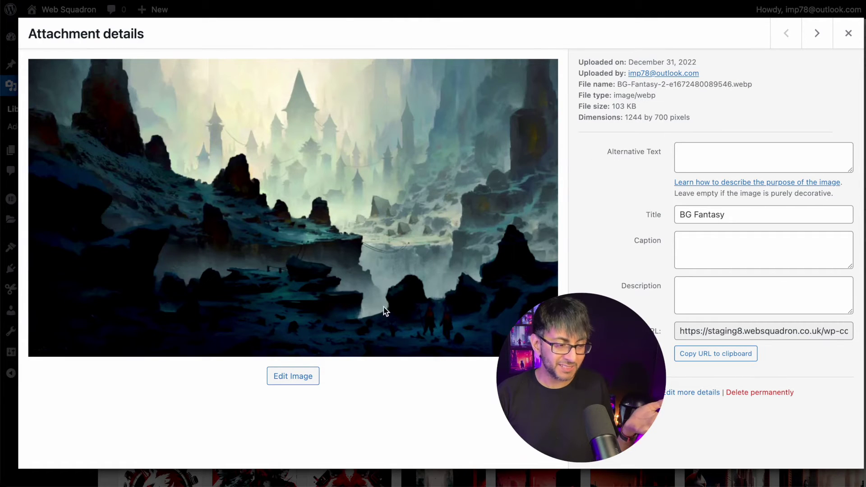
click(304, 377)
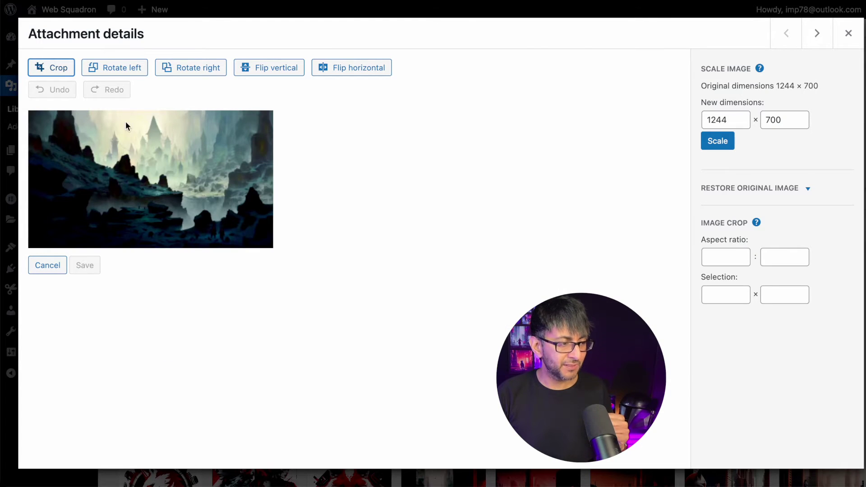
click(52, 69)
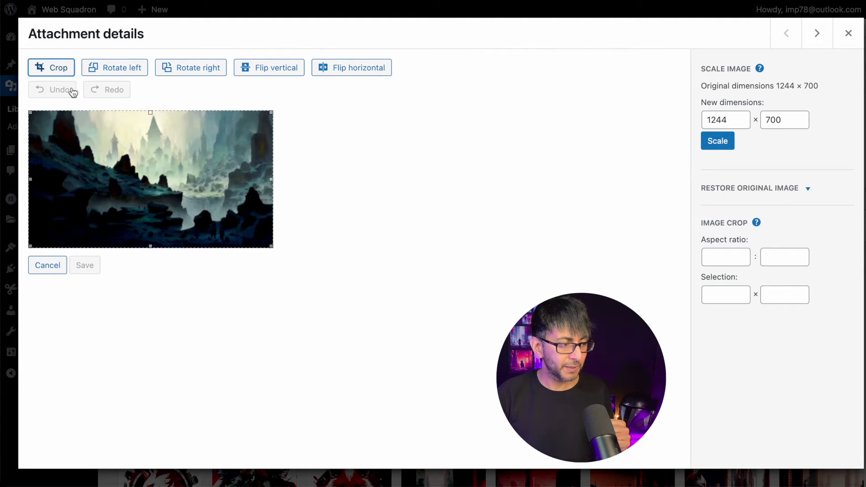
drag(30, 178, 50, 180)
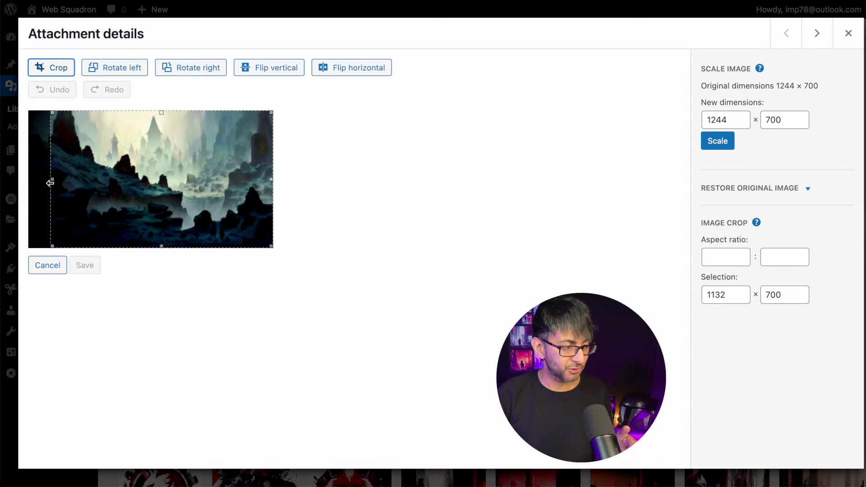
drag(50, 184, 28, 180)
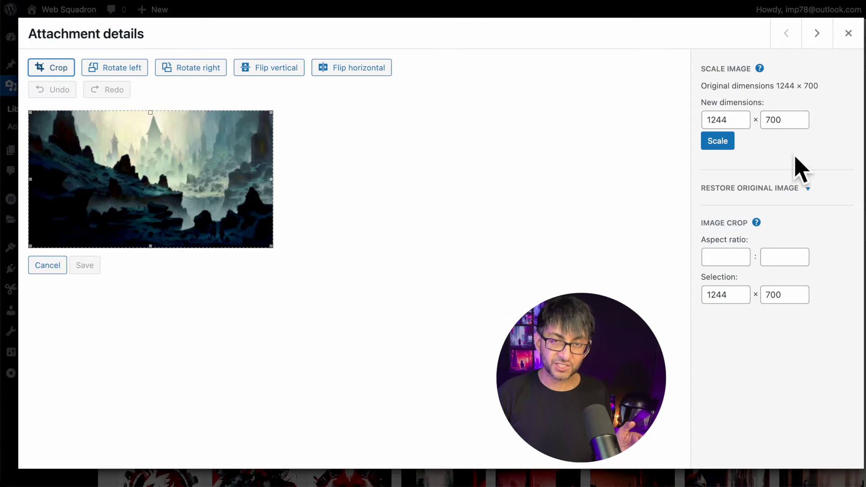
drag(29, 179, 47, 180)
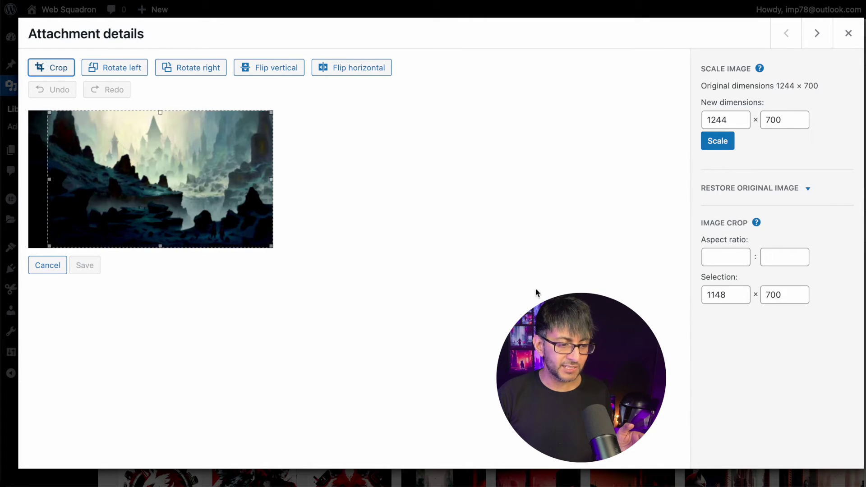
- Set the crop selection's width to 500 pixels, centre it on the tallest castle tower, crop the image and save it
double_click(725, 295)
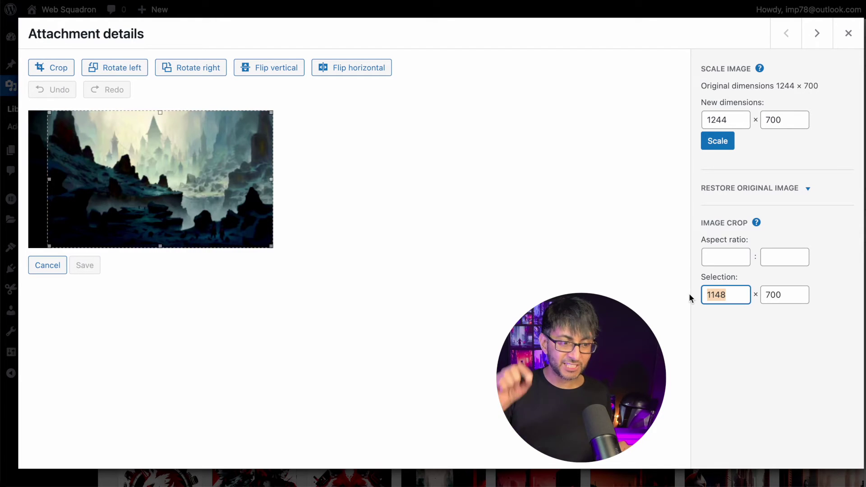
text(500)
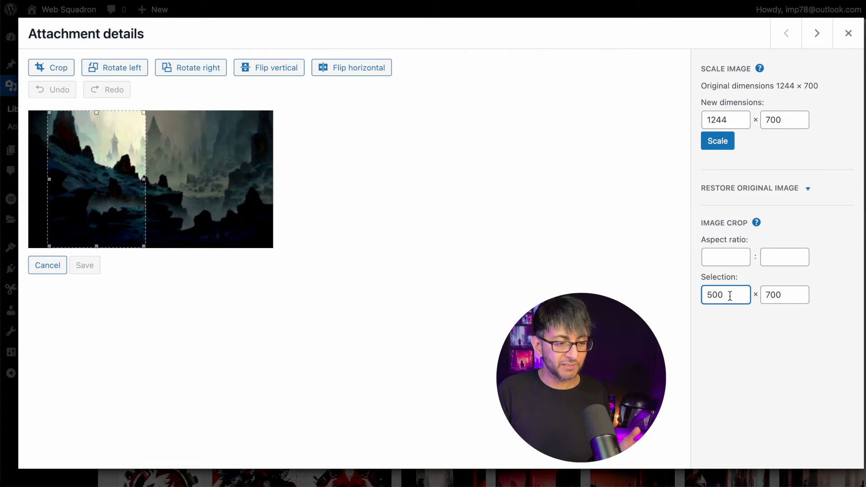
drag(87, 192, 128, 193)
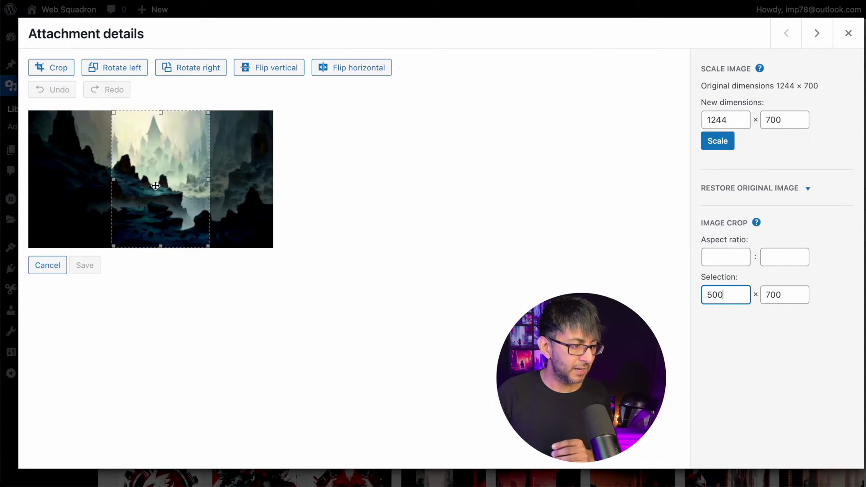
drag(145, 195, 139, 195)
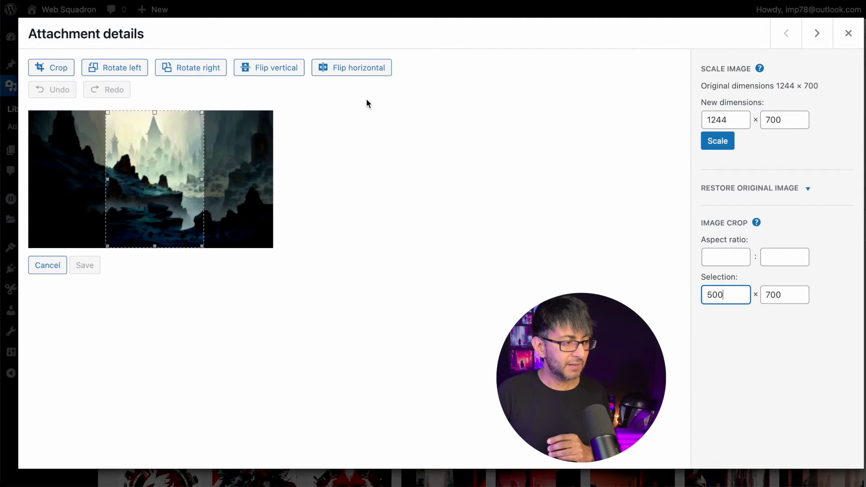
click(57, 72)
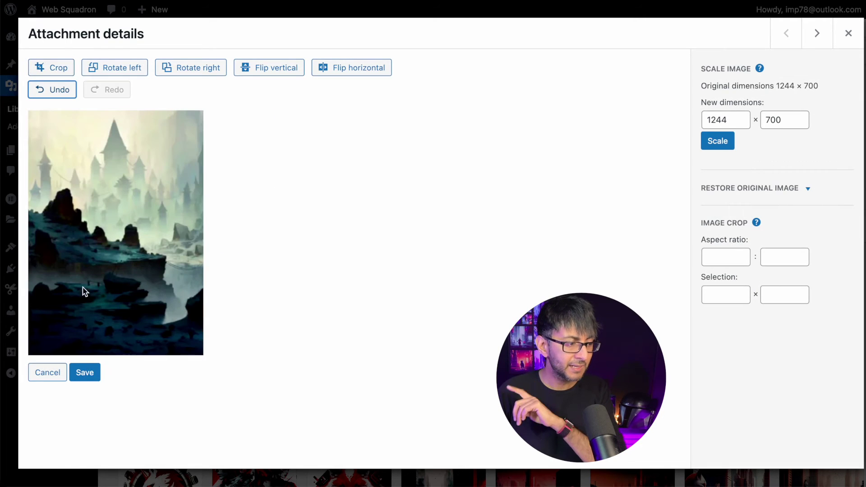
click(95, 373)
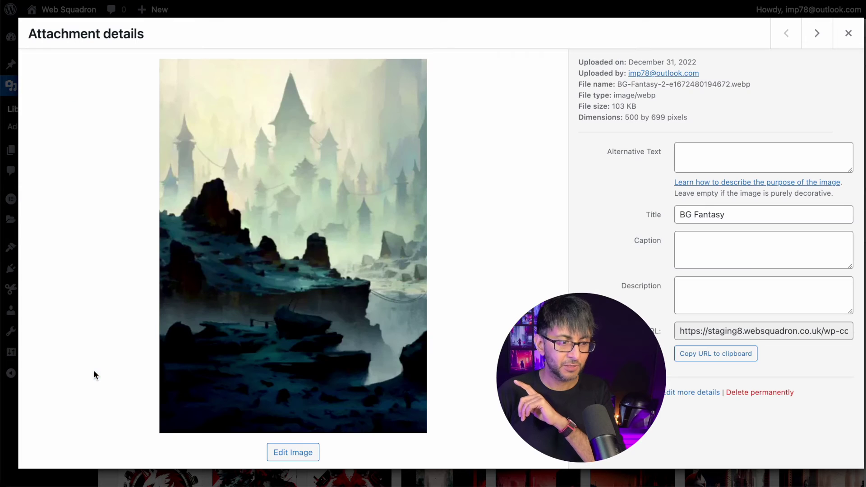
click(849, 33)
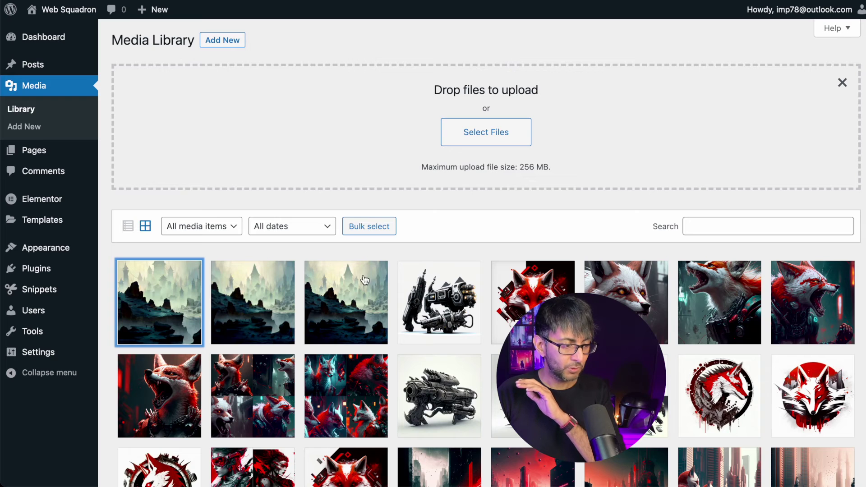
- Compare the attachment details of the original upload, the scaled copy and the cropped copy
click(364, 280)
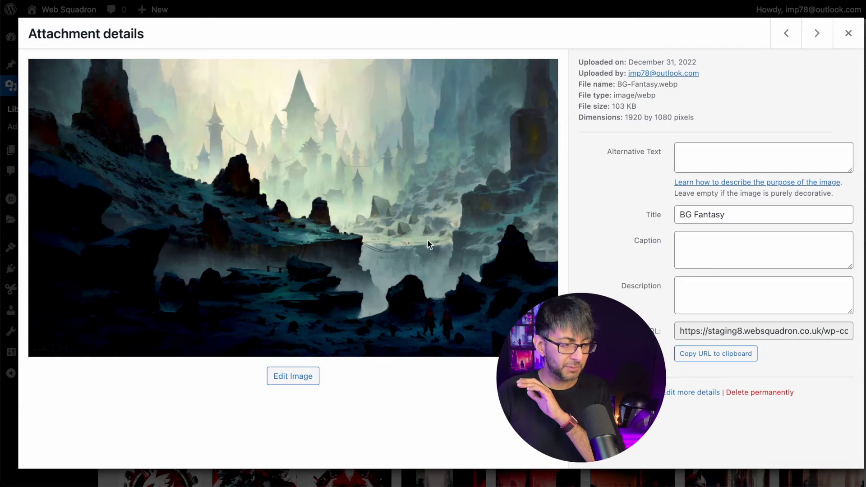
click(783, 36)
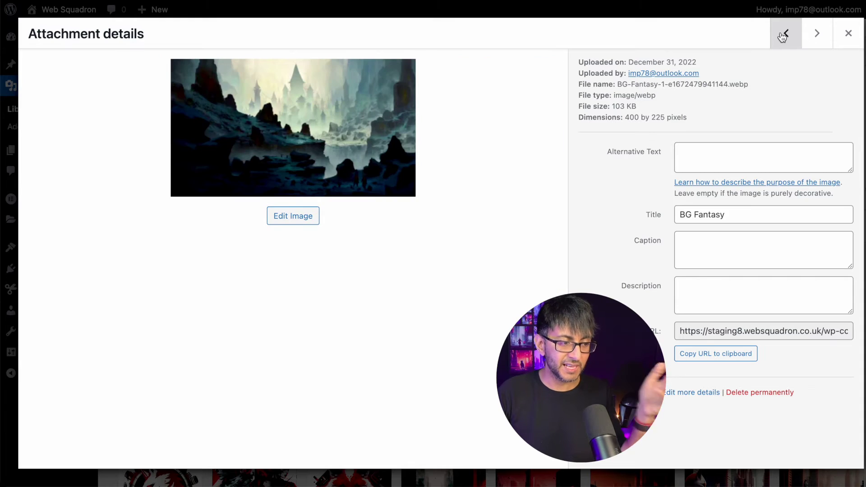
click(783, 37)
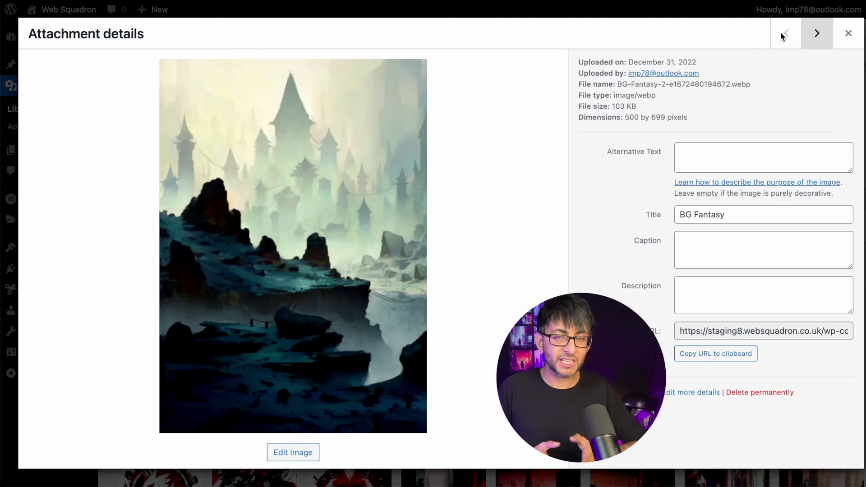
click(815, 33)
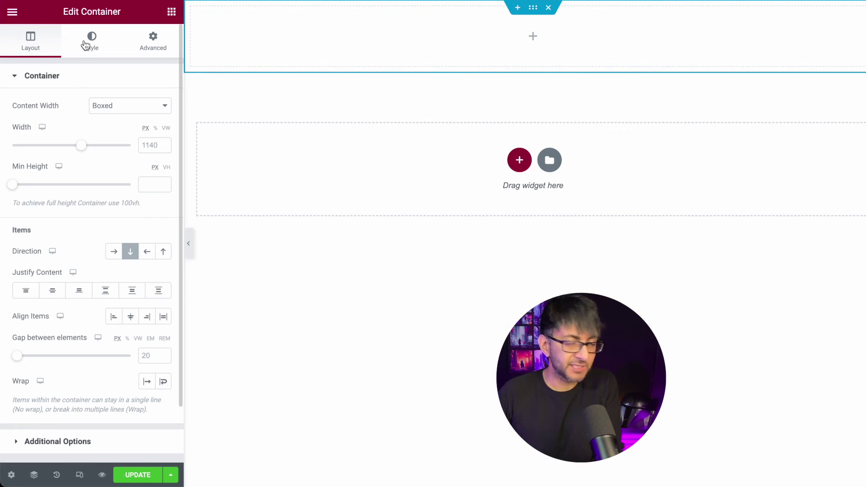
- In the Elementor editor, give the empty container a classic background using the full-size BG-Fantasy.webp from the Media Library
click(85, 45)
click(113, 134)
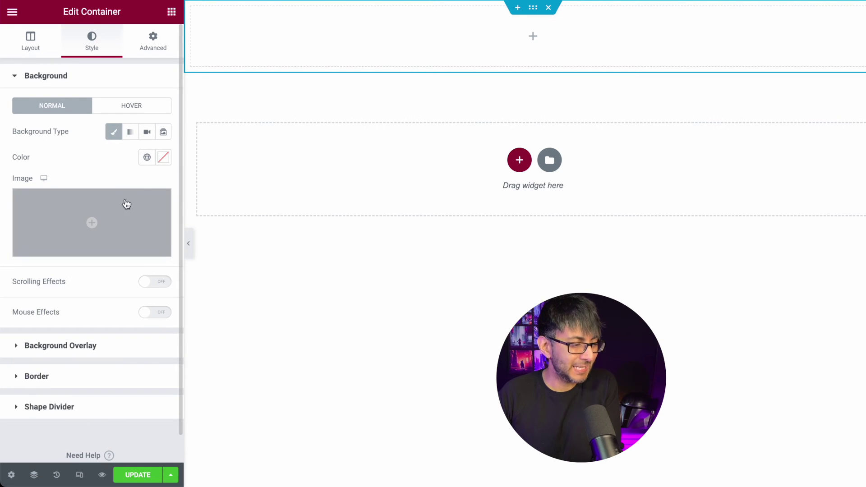
click(108, 208)
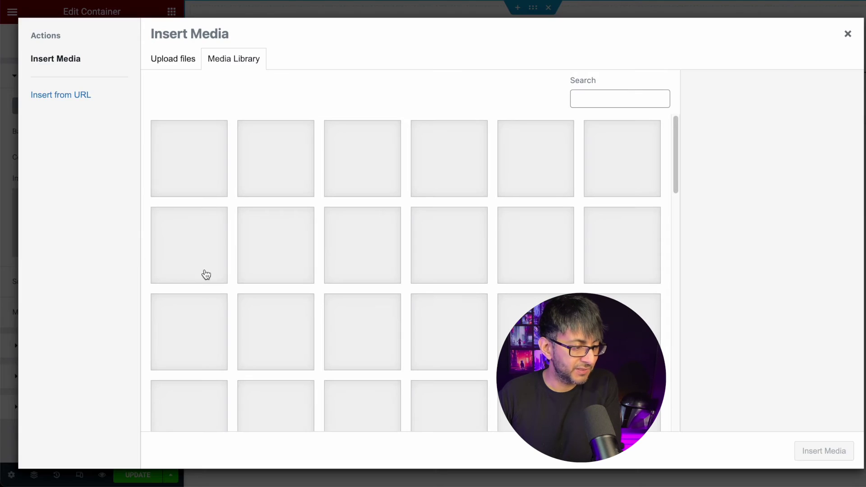
click(357, 168)
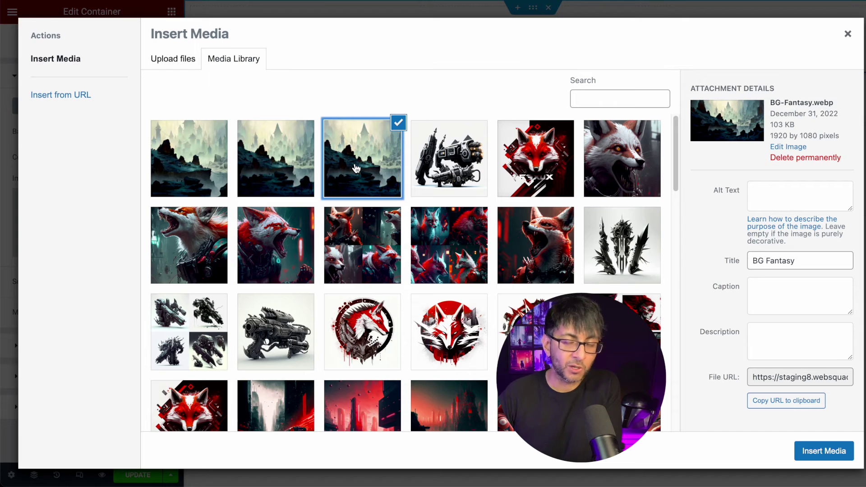
click(833, 454)
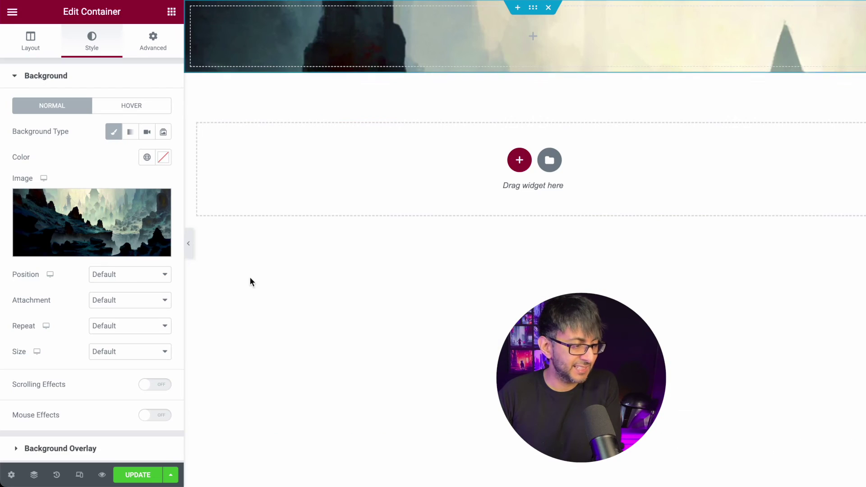
- Set the container's background image to size Cover, No-repeat, attachment Scroll and position Top Center
click(116, 356)
click(122, 378)
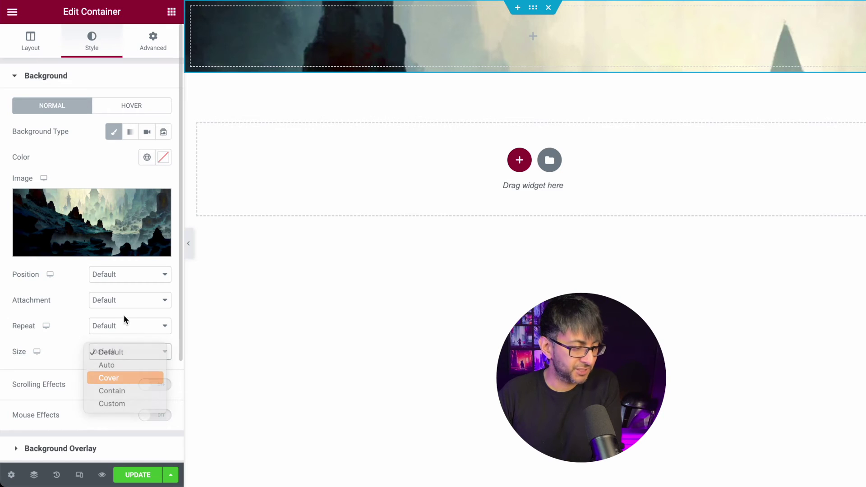
click(124, 326)
click(127, 293)
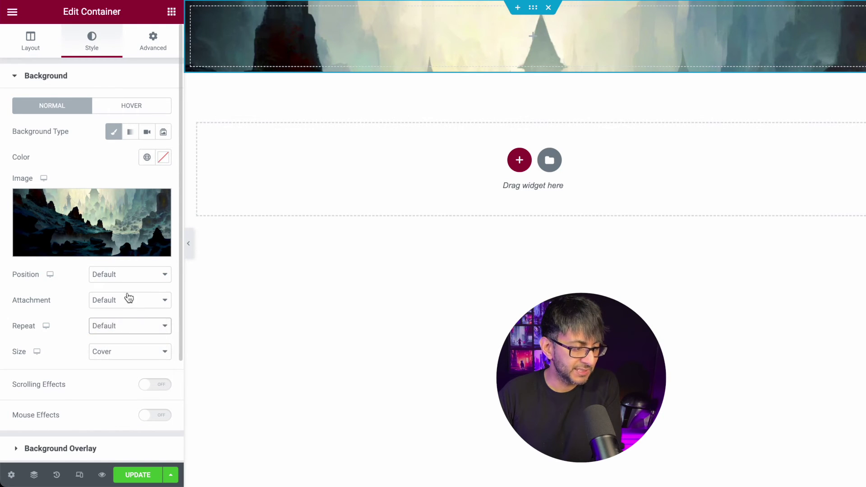
click(127, 296)
click(125, 300)
click(127, 274)
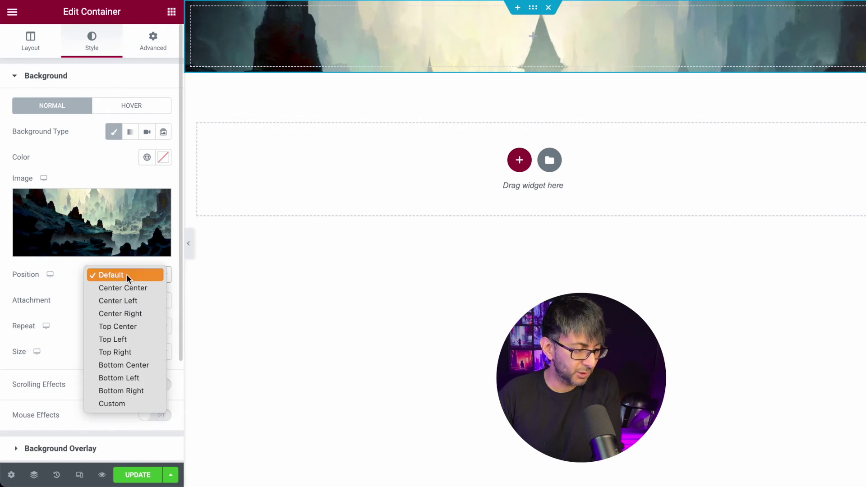
click(129, 290)
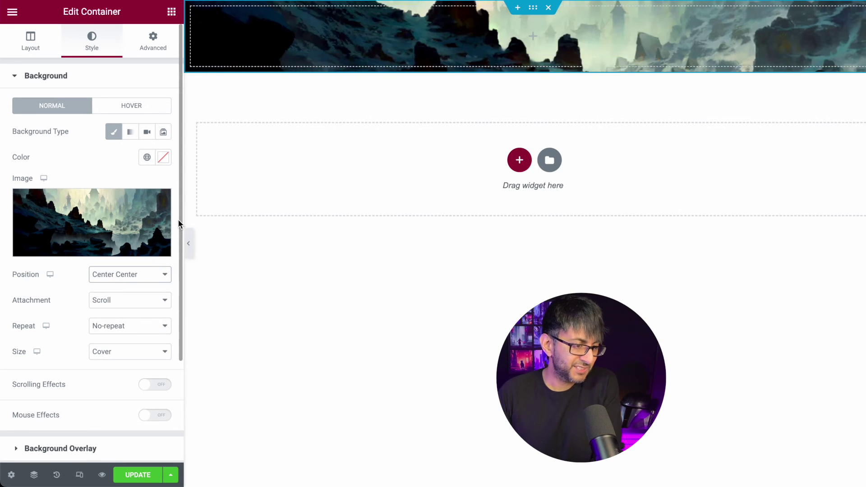
click(126, 273)
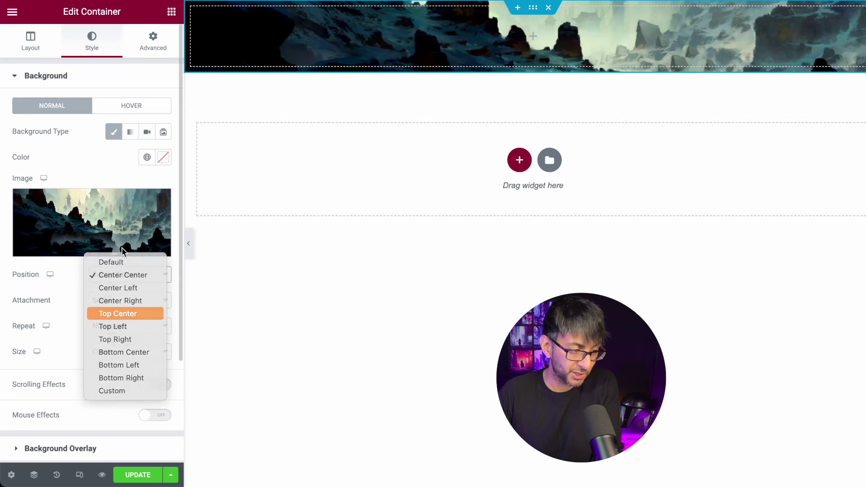
click(129, 314)
- Set the container's minimum height to 100 VH and hide the editing panel to preview the background at full width
click(31, 42)
click(166, 168)
click(155, 181)
text(100)
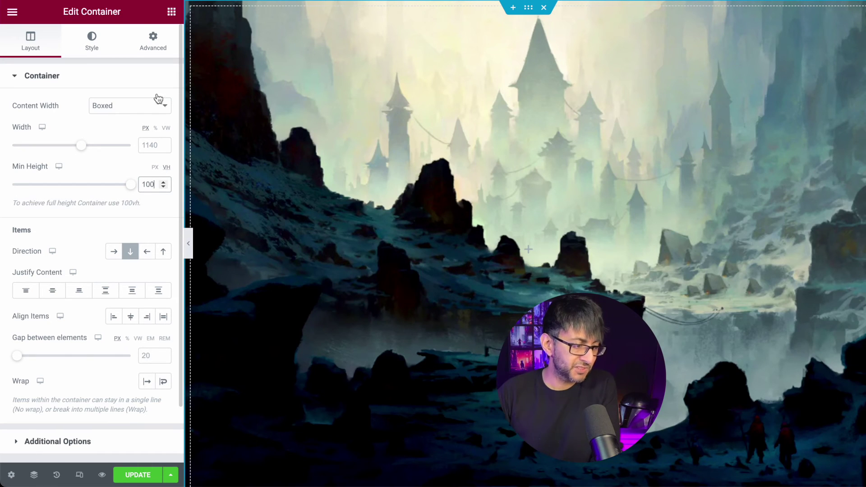
click(189, 244)
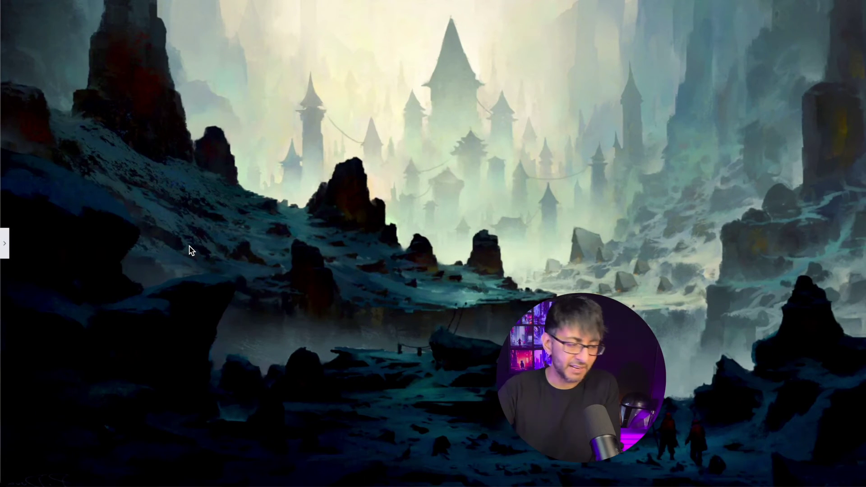
- For the mobile breakpoint only, replace the container's background image with the cropped 500 by 699 pixel copy, BG-Fantasy-2-e1672480194672.webp, from the Media Library
click(5, 248)
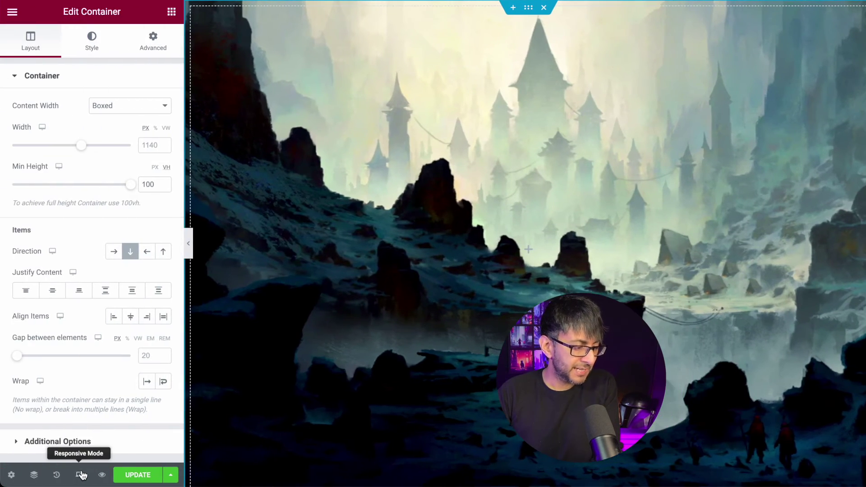
click(80, 477)
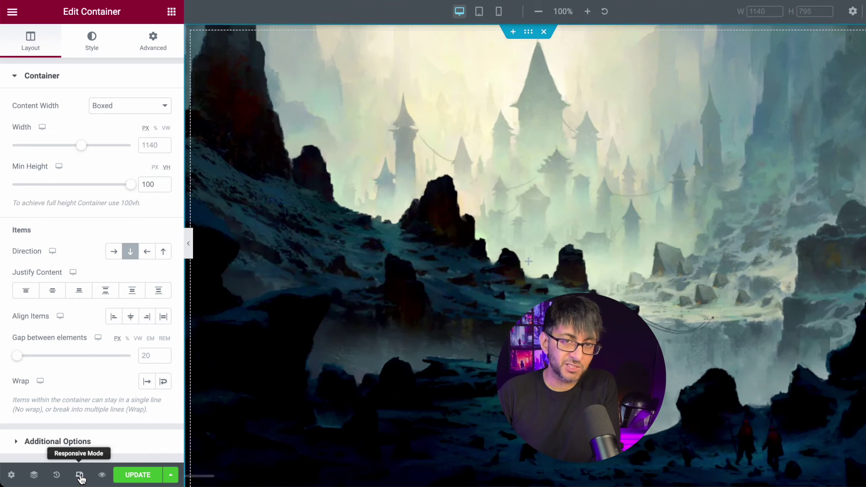
click(499, 14)
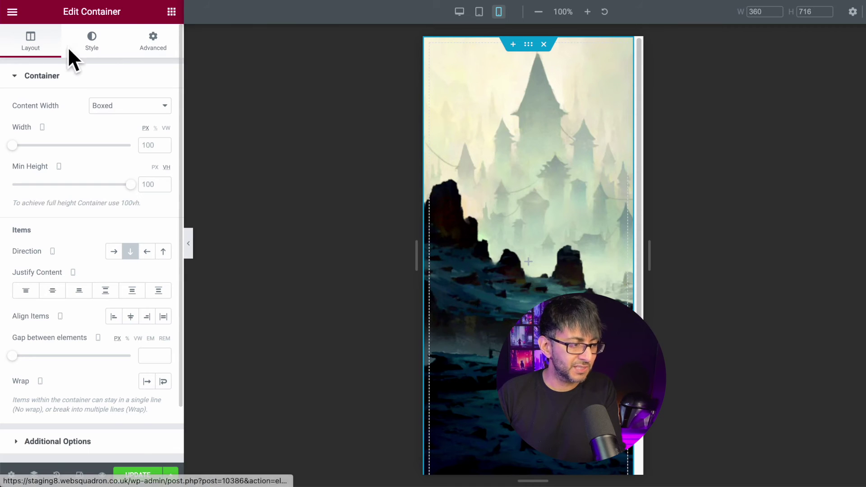
click(92, 42)
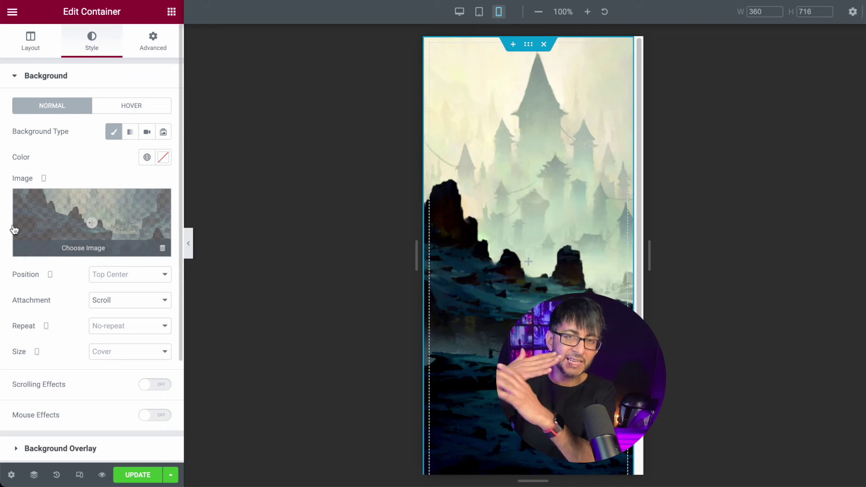
click(58, 215)
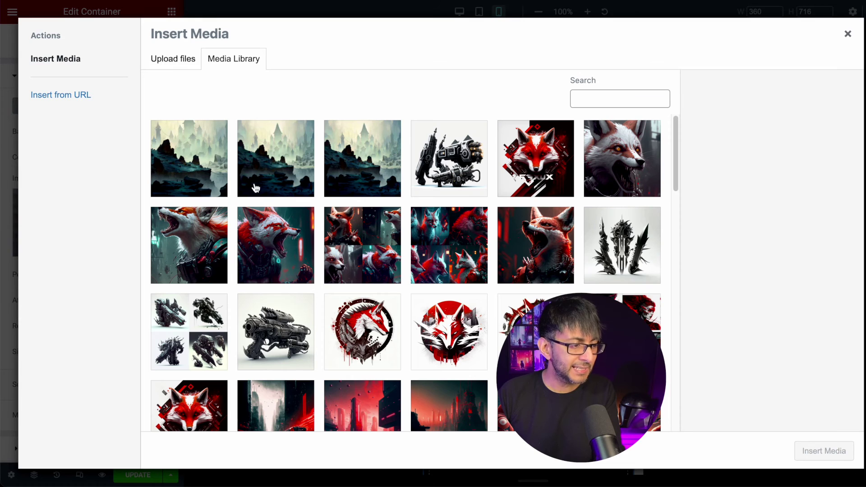
click(193, 156)
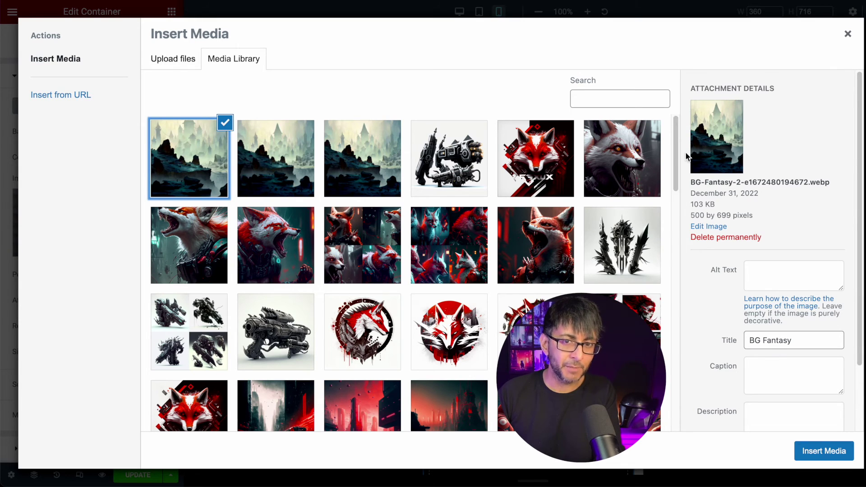
click(810, 454)
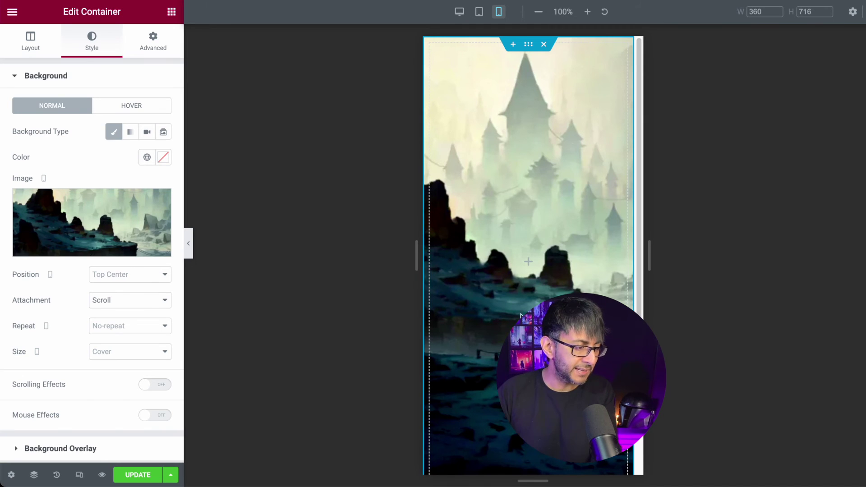
- Set the container's mobile background position to Top Left and update the page
click(121, 276)
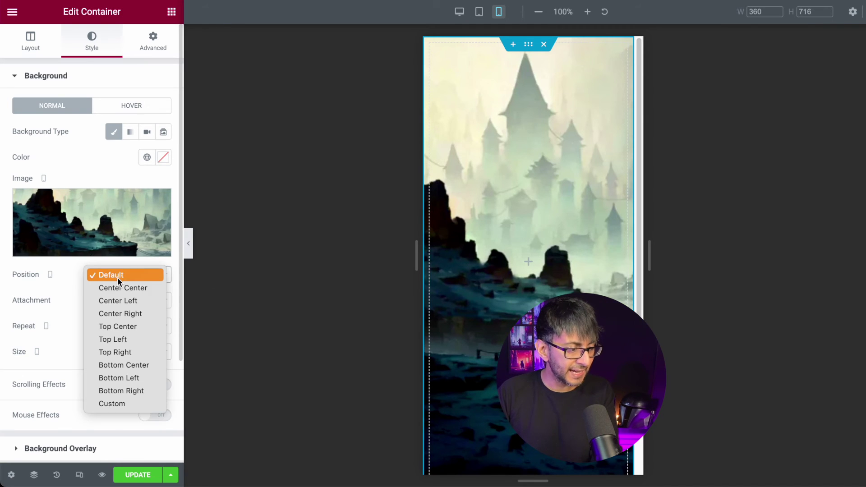
click(128, 341)
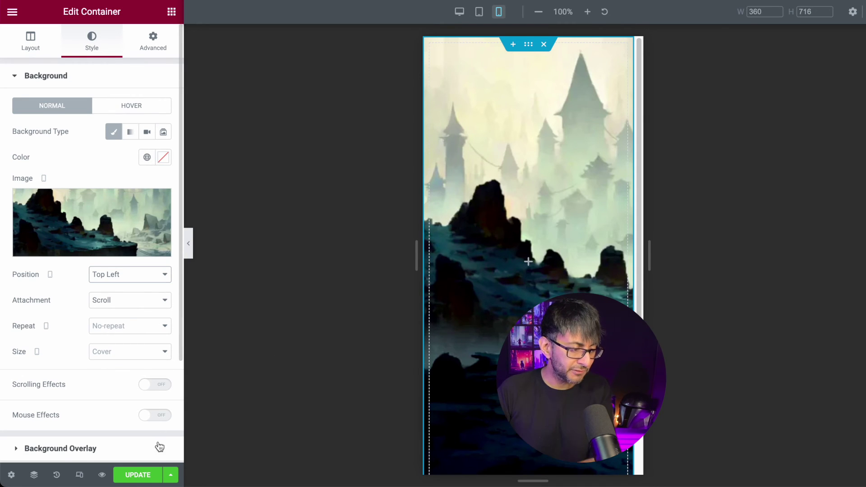
click(144, 477)
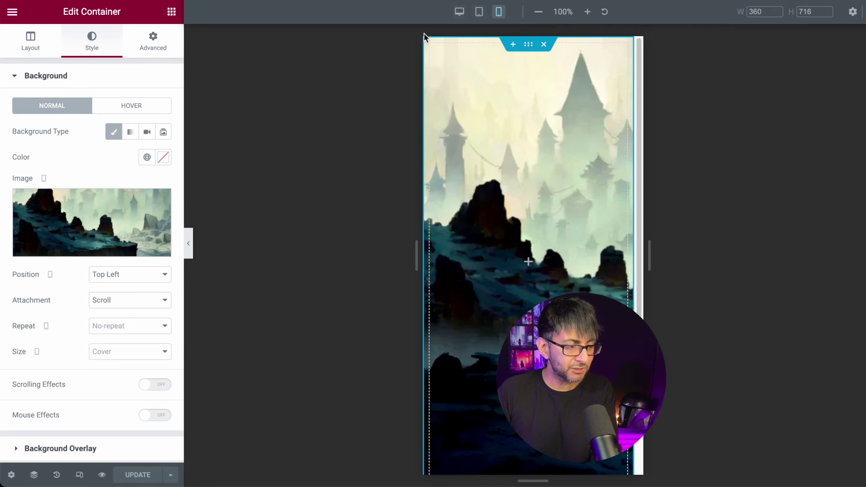
- Hide the editing panel and compare the container background in the desktop, tablet and mobile previews
click(189, 246)
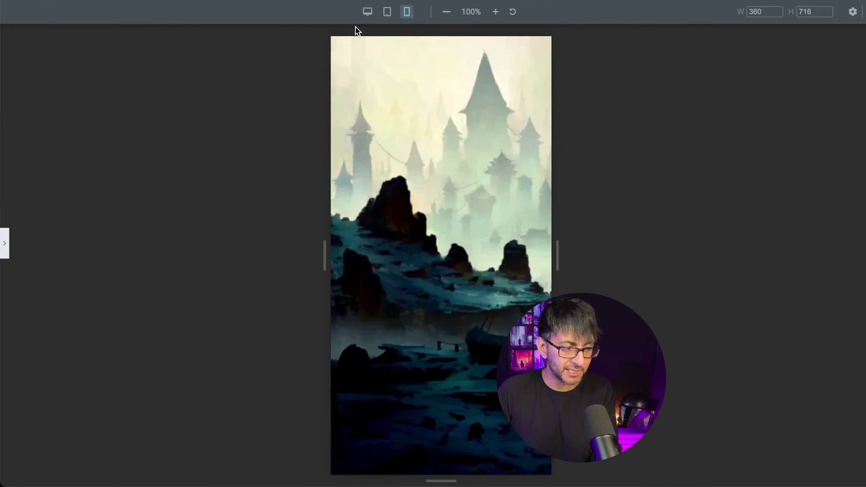
click(366, 14)
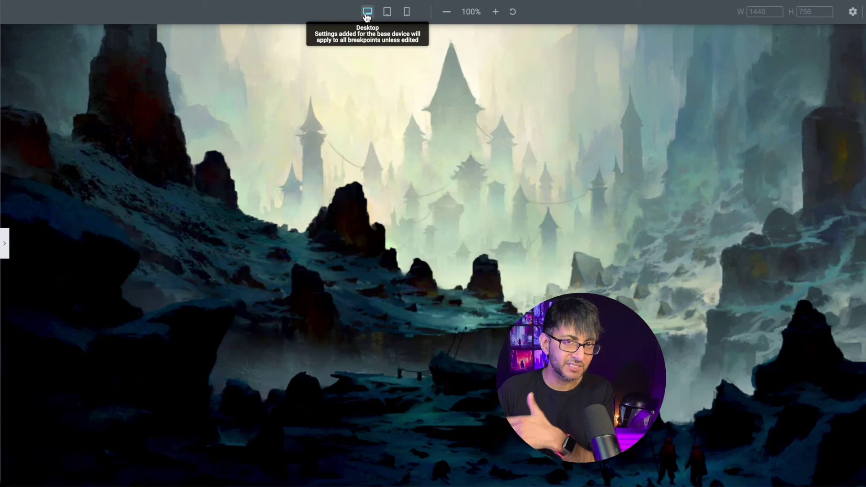
click(387, 14)
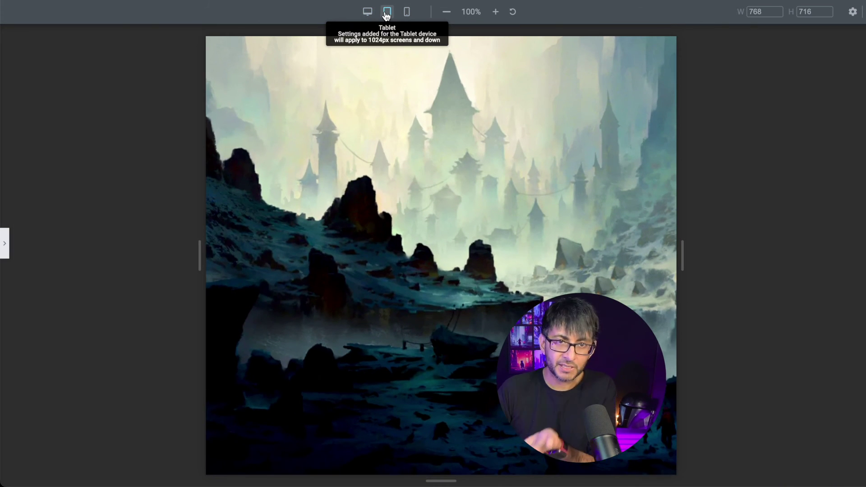
click(406, 12)
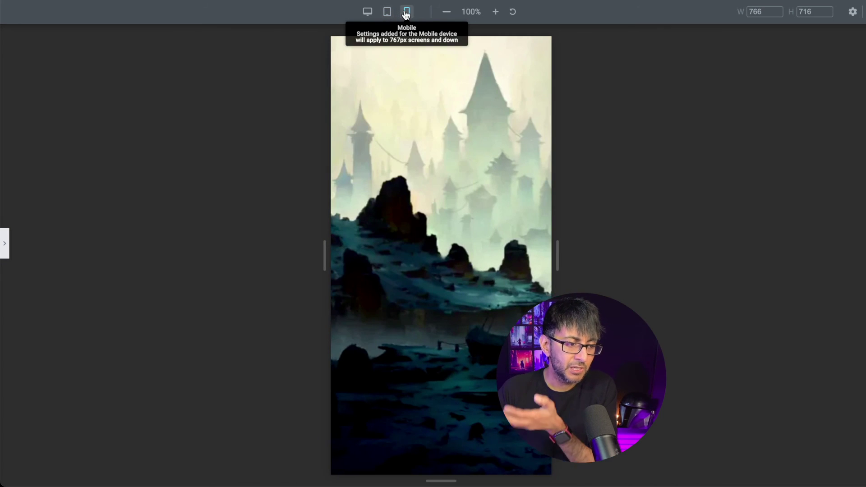
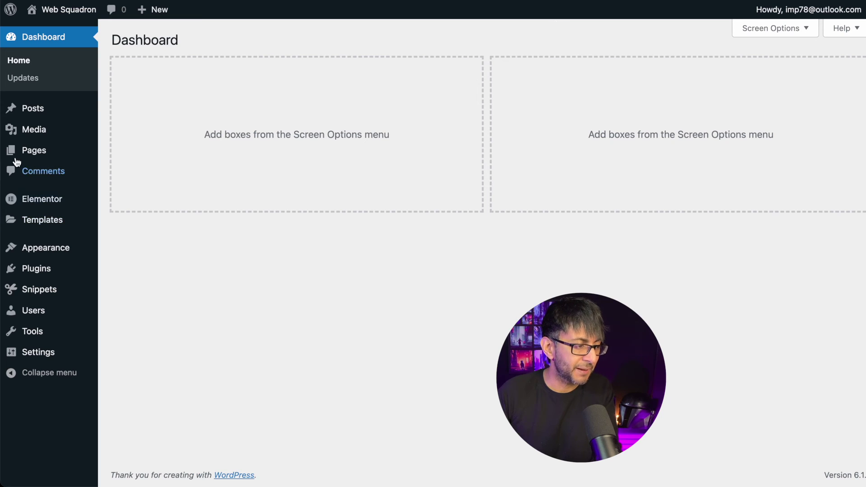
- In the WordPress Media Library, check the file size and dimensions of the Fox25Convert image, then close its details
click(18, 129)
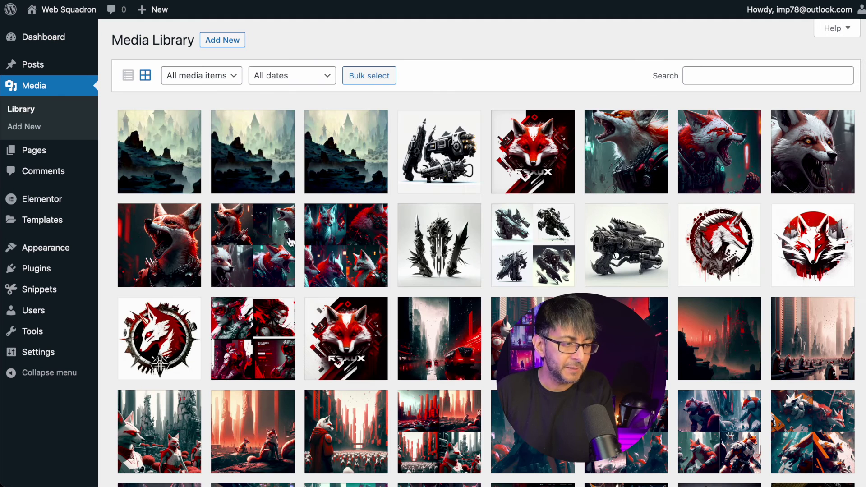
click(513, 159)
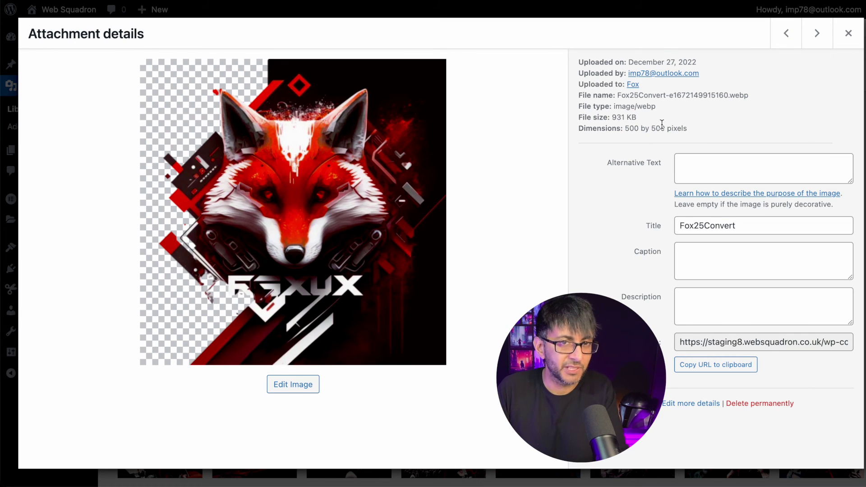
click(849, 34)
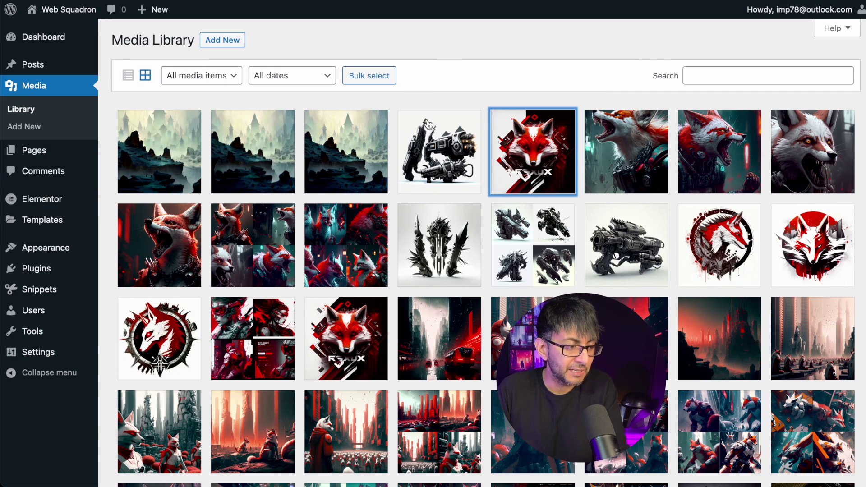
- Crop a strip off the left edge of BG-Fantasy.webp, leaving about 1718 by 1080 pixels, and save the image
click(361, 173)
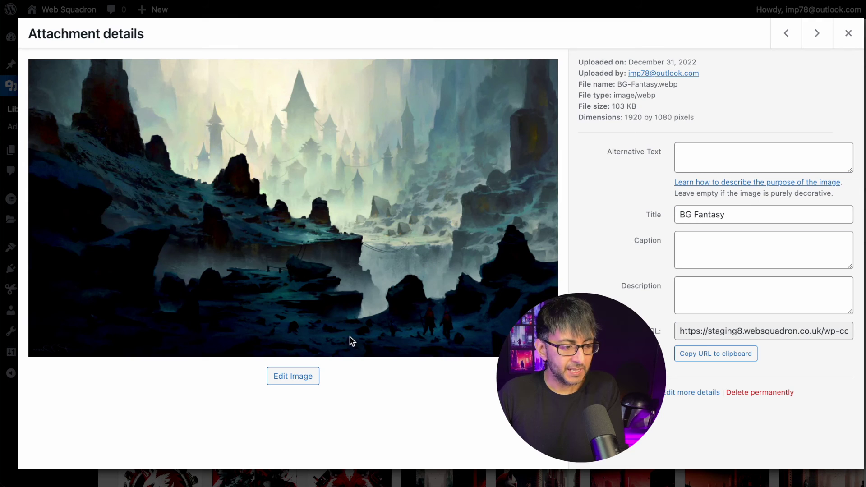
click(302, 383)
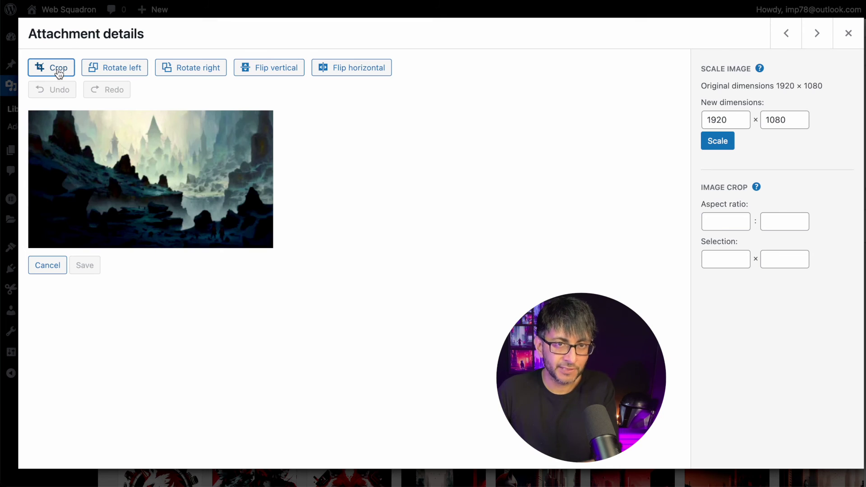
click(58, 74)
drag(32, 179, 55, 179)
click(58, 70)
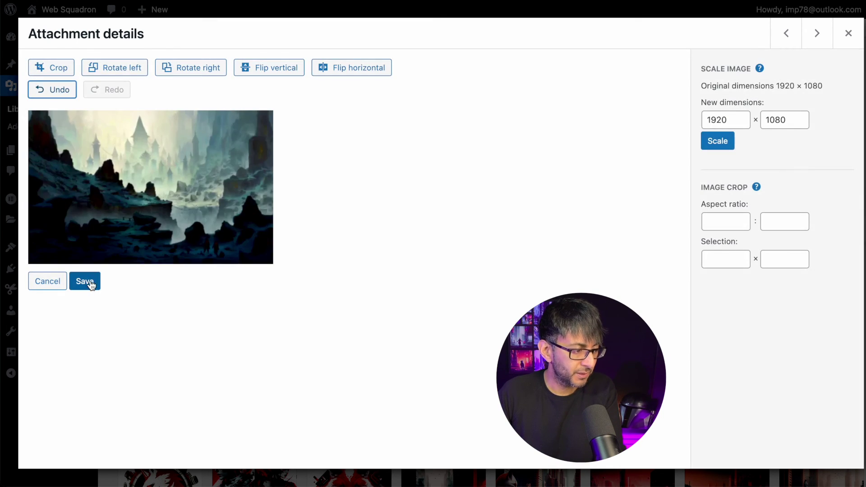
click(85, 281)
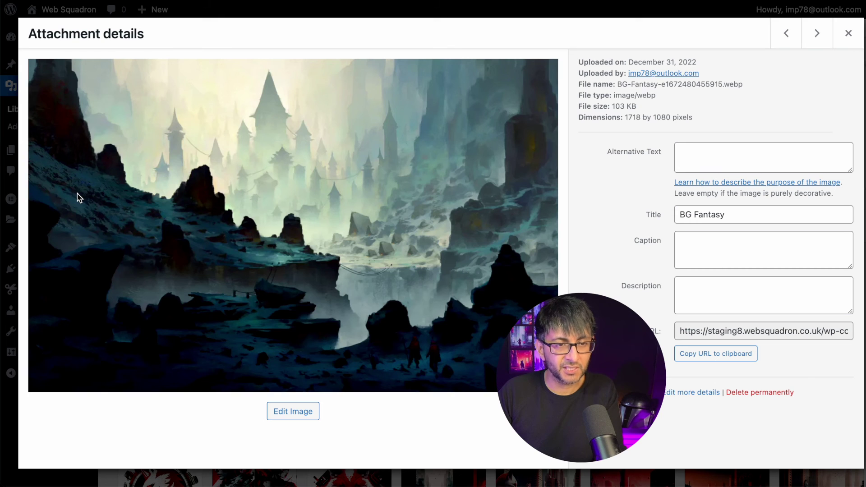
- Crop a strip off the top of the same image, leaving about 1718 by 927 pixels, and save it
click(293, 412)
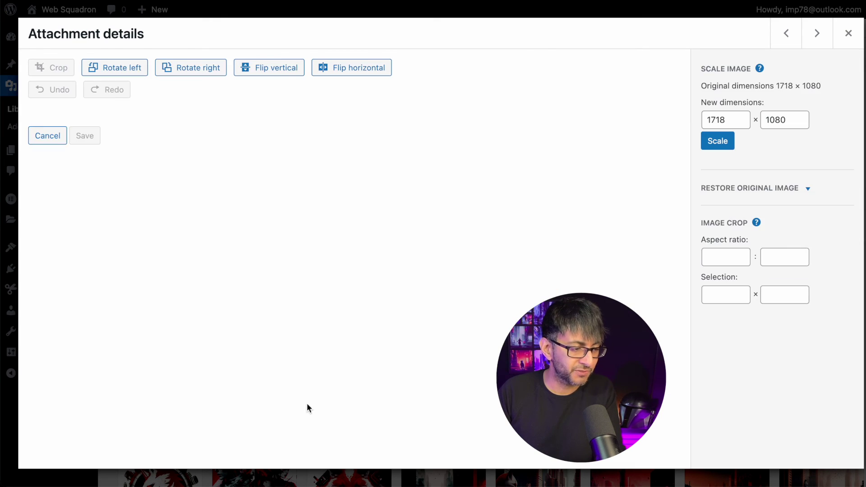
click(61, 72)
drag(150, 112, 151, 133)
click(62, 70)
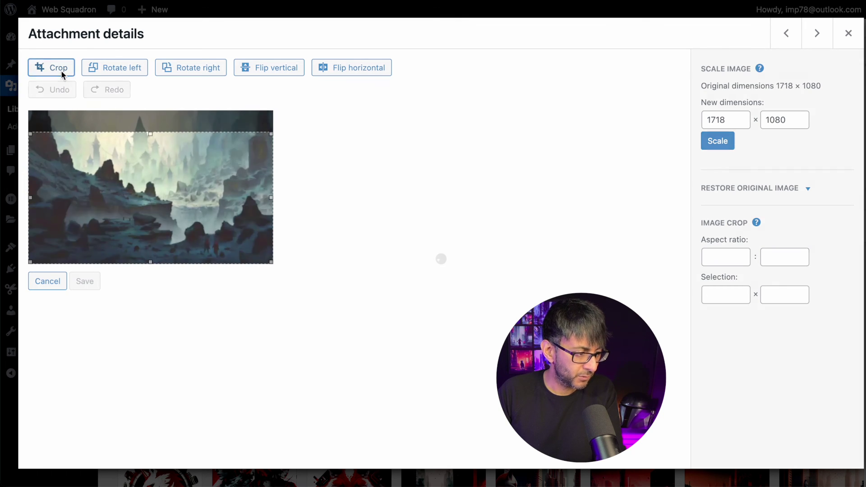
click(87, 267)
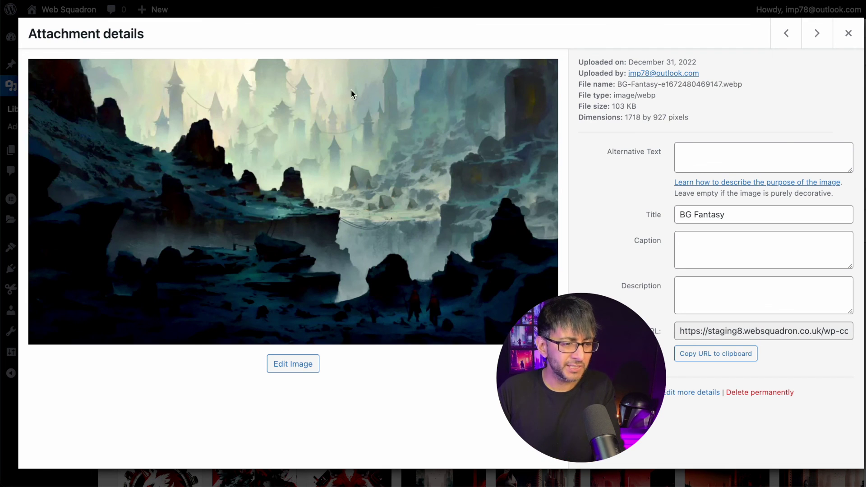
- Reopen the cropped BG Fantasy image for editing and restore the original image
click(306, 367)
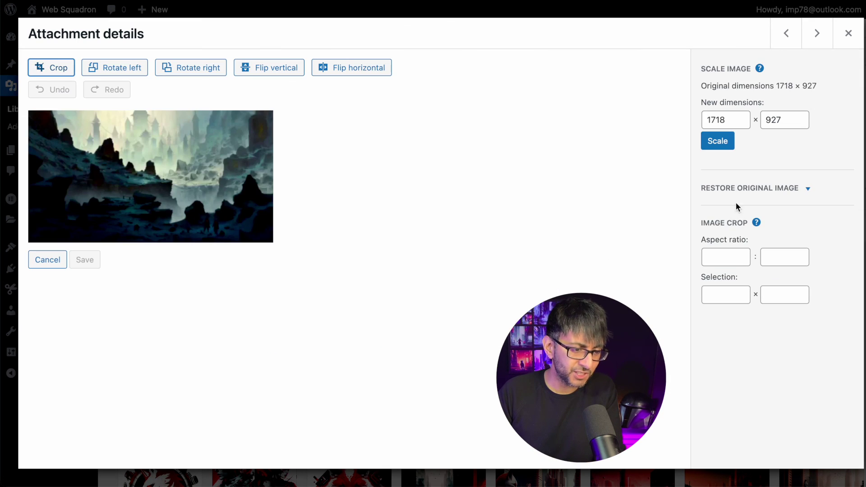
click(745, 189)
click(742, 258)
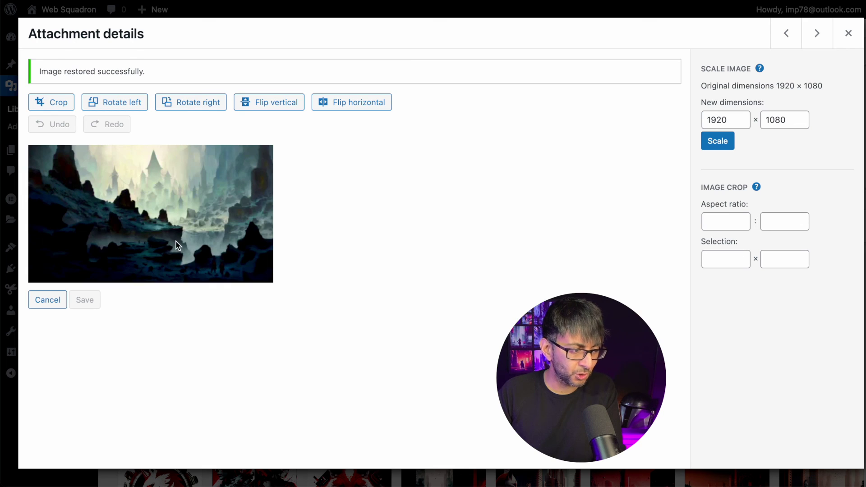